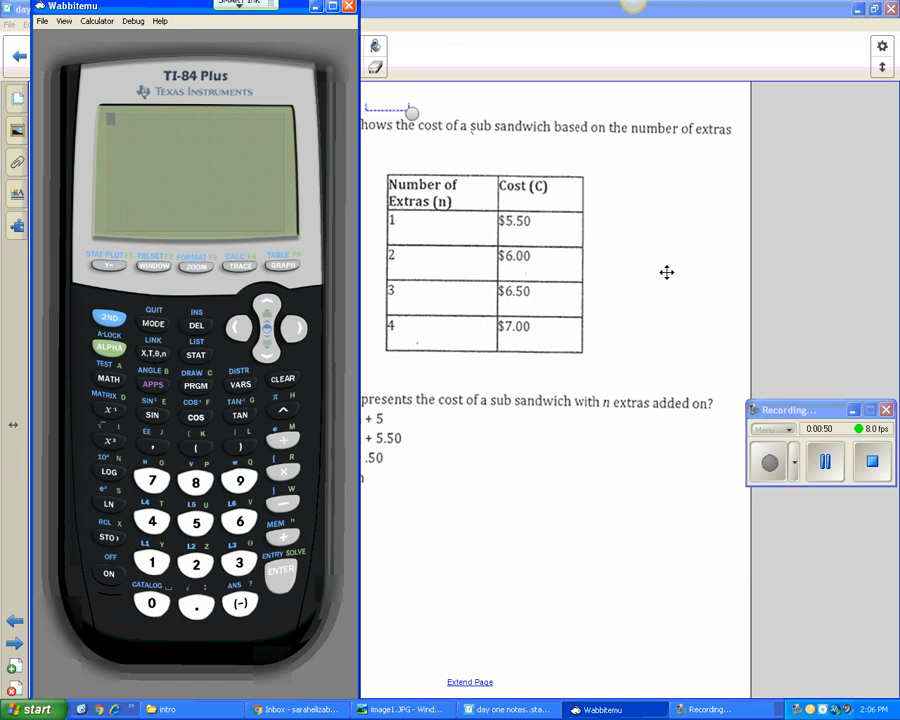
- Open the statistics list editor and clear lists L1 and L2
click(196, 355)
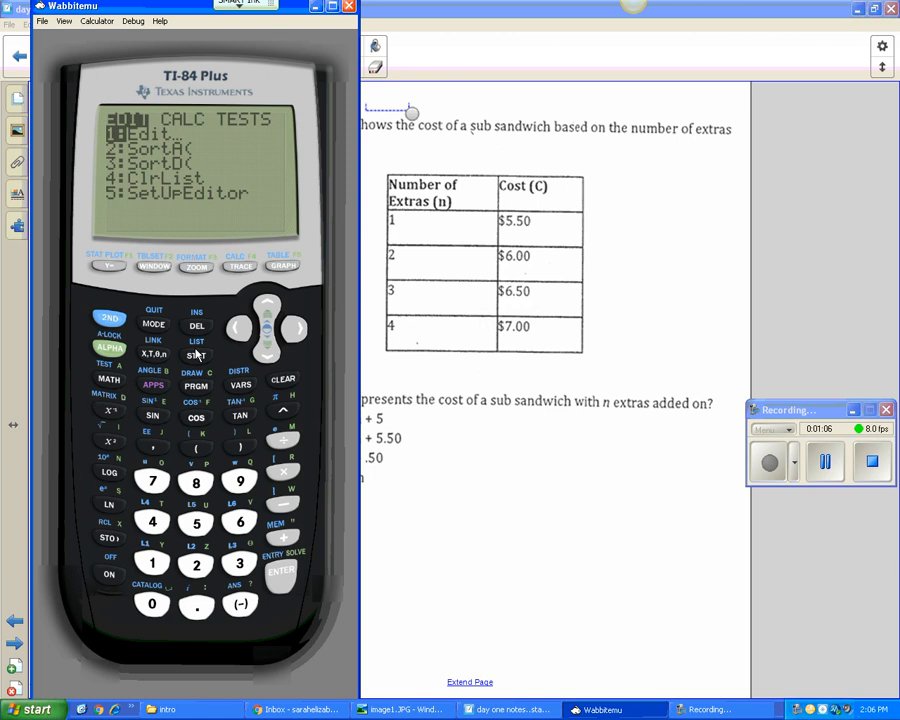
click(281, 572)
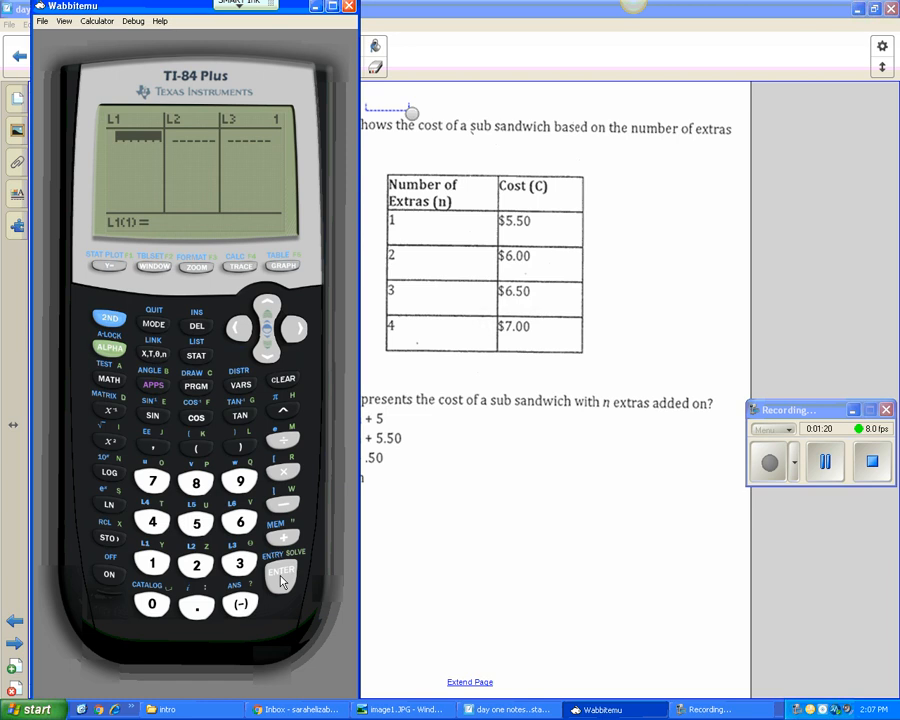
click(267, 305)
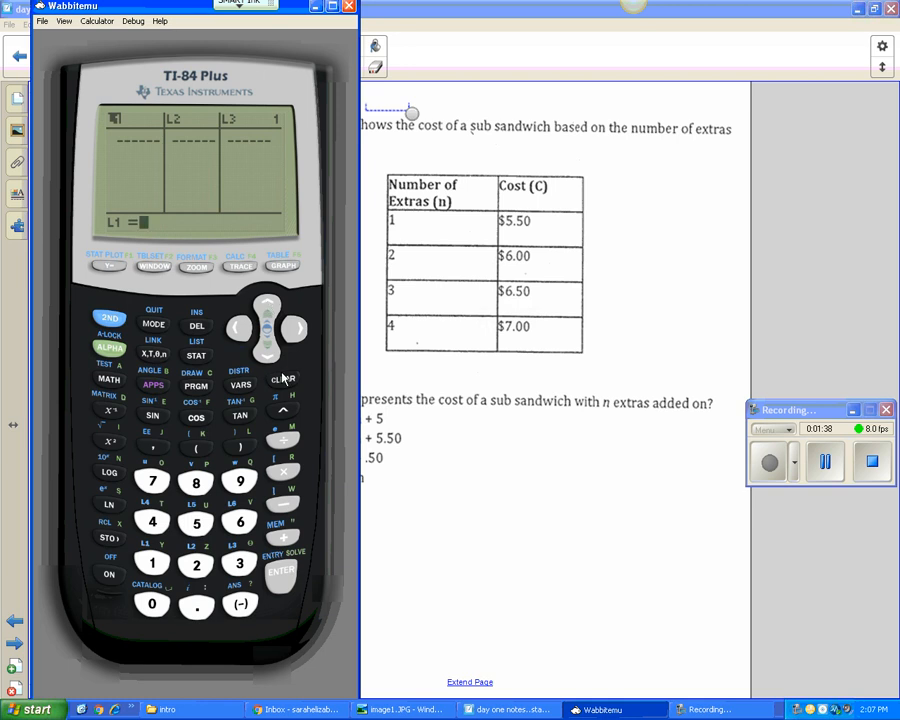
click(282, 575)
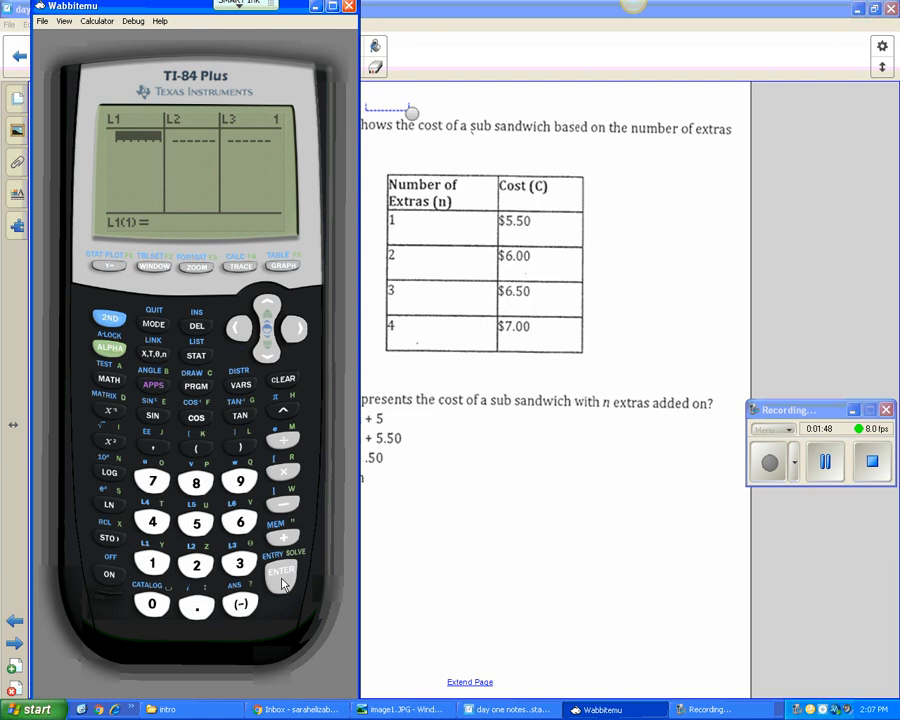
click(293, 326)
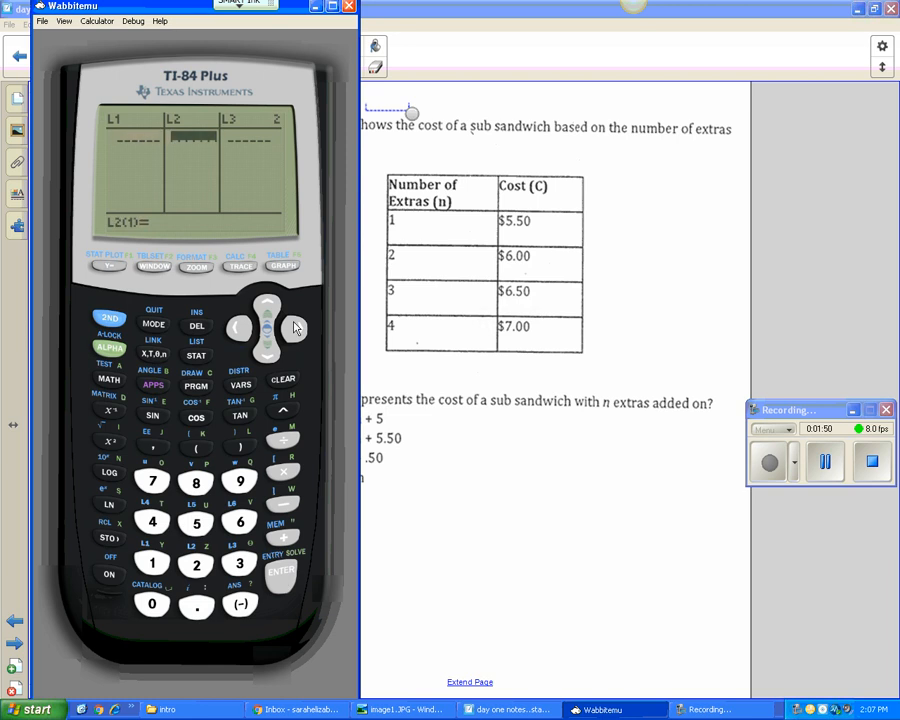
click(268, 302)
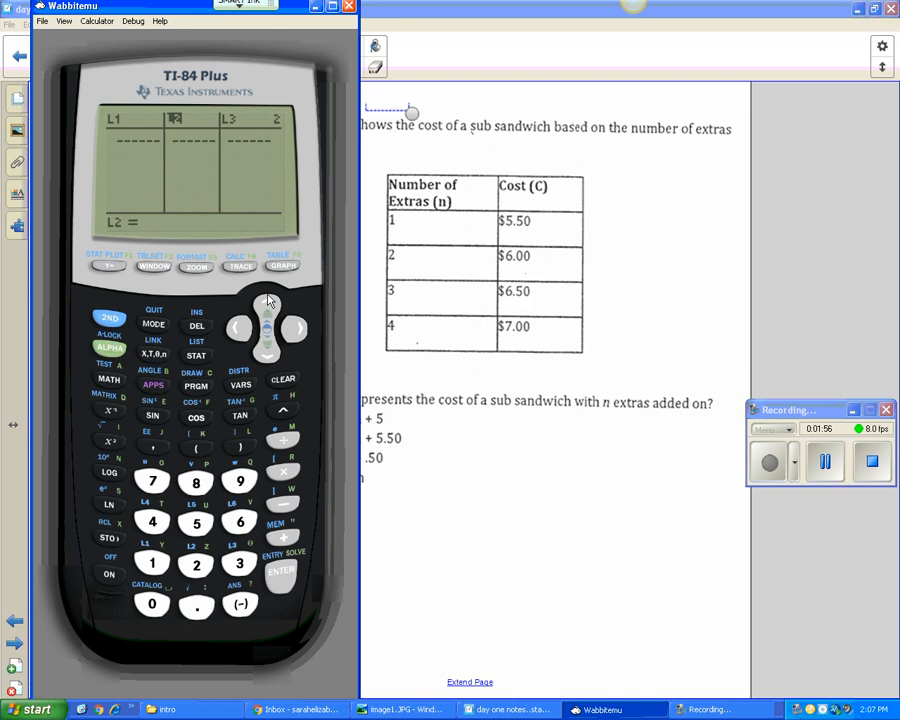
click(285, 578)
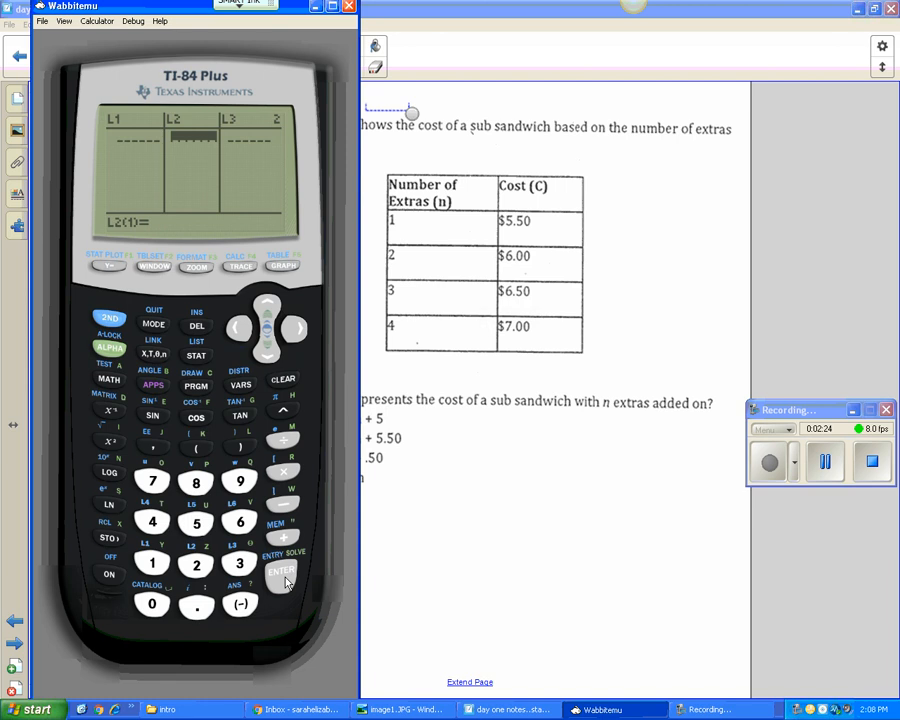
- Enter 1, 2, 3 and 4 in list L1 and go to the first entry of L2
click(240, 327)
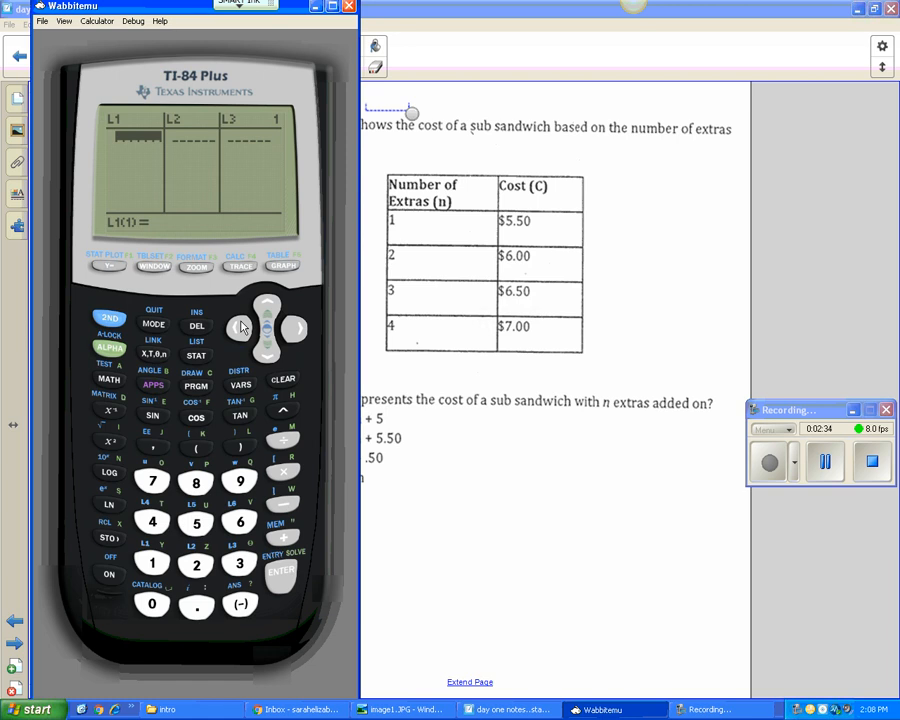
click(152, 563)
click(285, 577)
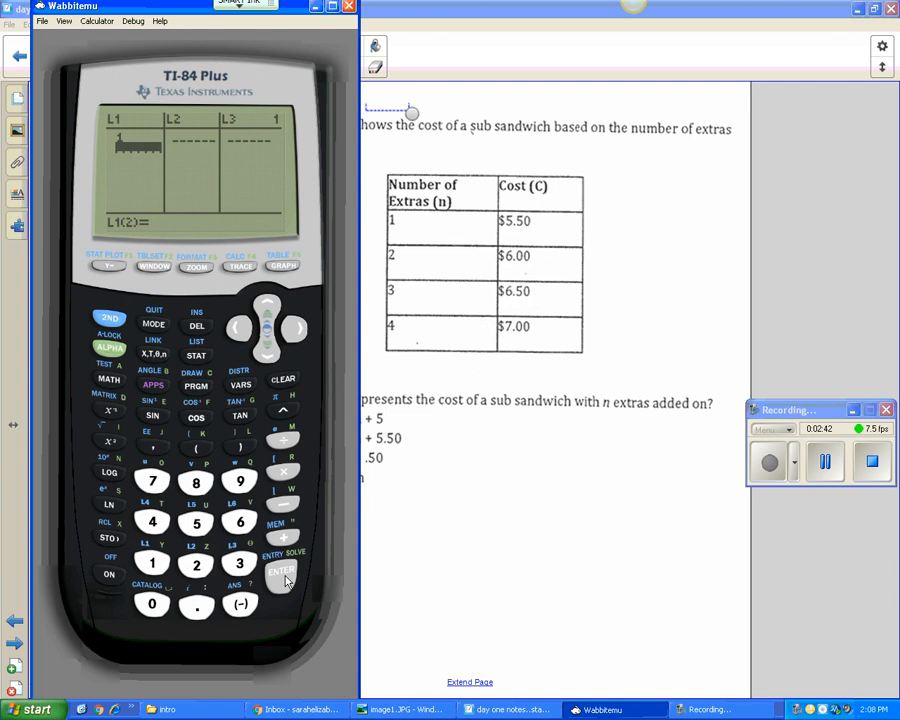
click(196, 563)
click(283, 575)
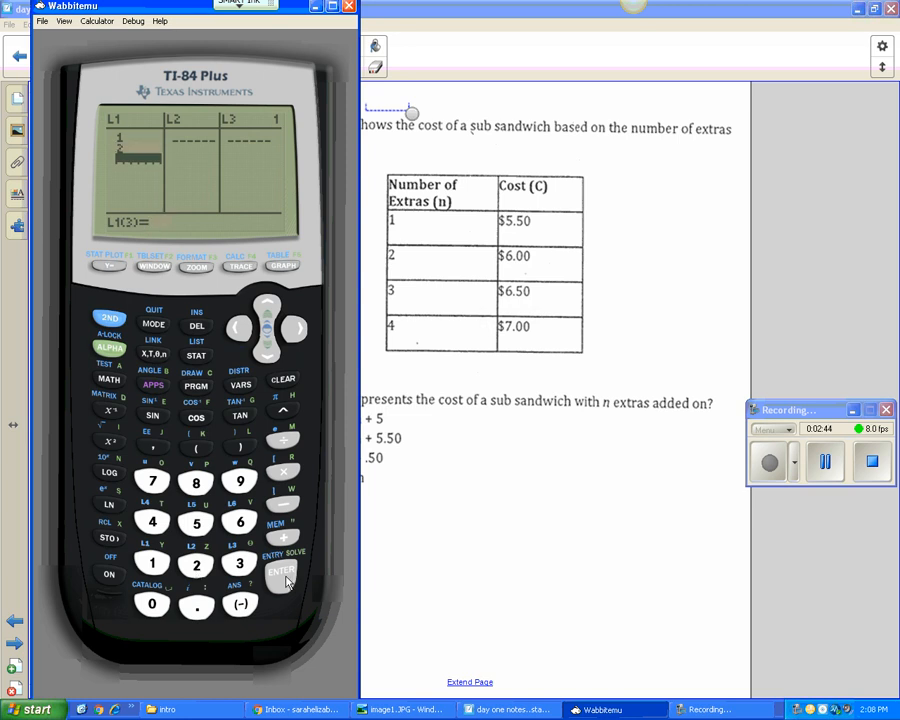
click(240, 563)
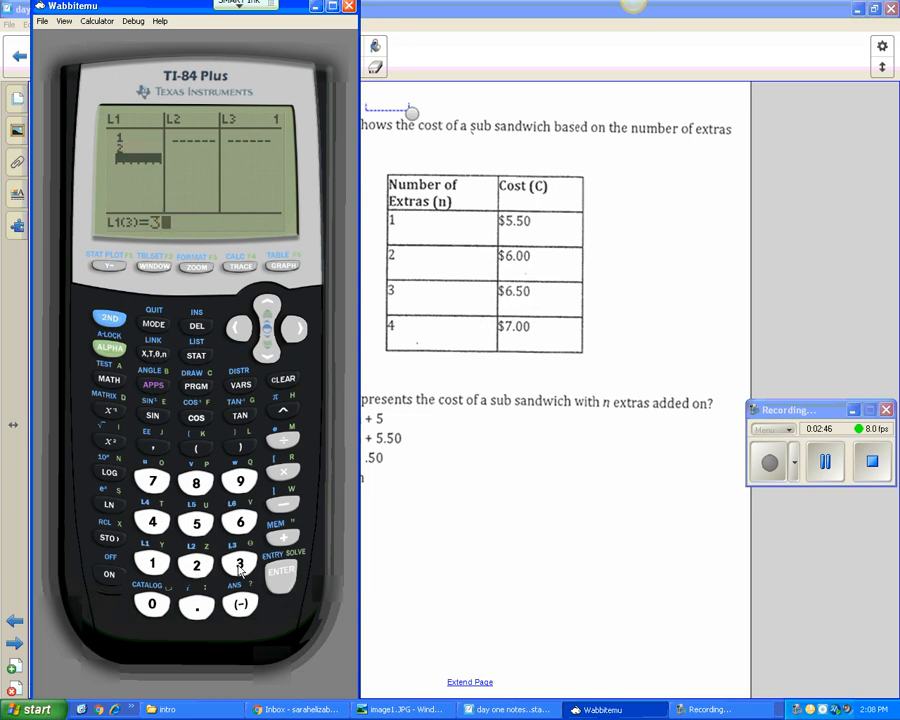
click(285, 578)
key(4)
click(282, 578)
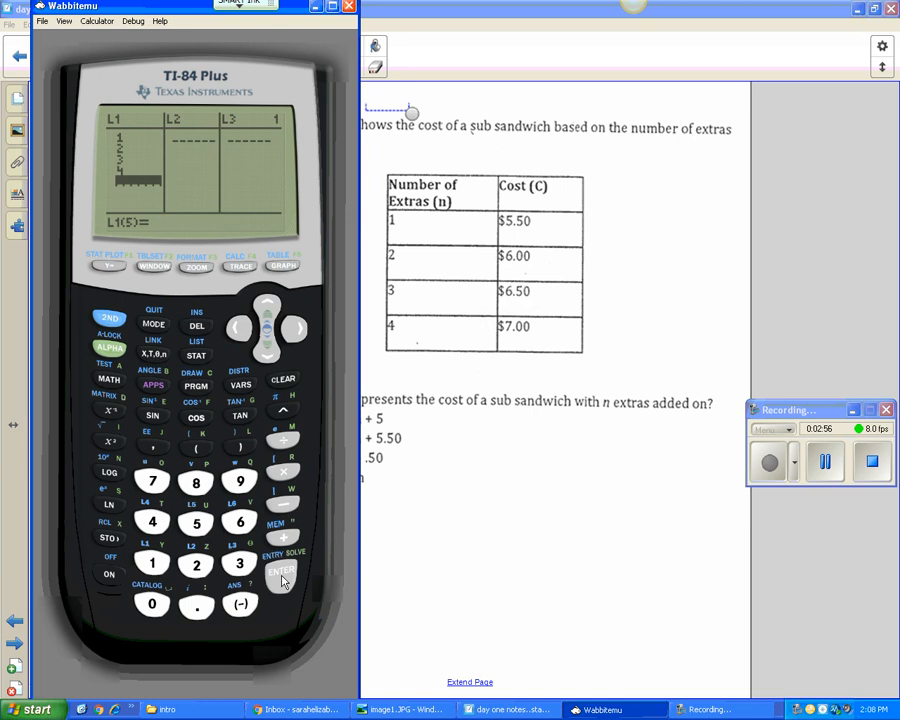
click(292, 328)
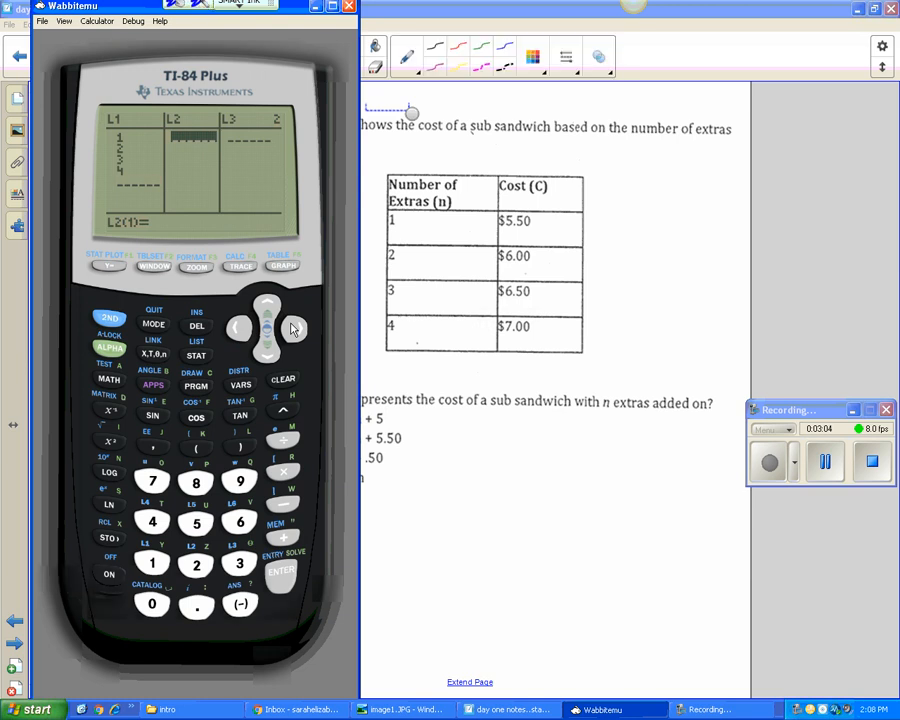
- Handwrite "L1" above the Number of Extras column and "L2" above the Cost column on the notebook page, and return to the calculator
mouse_move(419, 128)
mouse_down()
mouse_move(437, 163)
mouse_move(455, 163)
mouse_up()
mouse_move(532, 138)
mouse_down()
mouse_move(550, 166)
mouse_move(572, 152)
mouse_move(578, 165)
mouse_up()
click(603, 710)
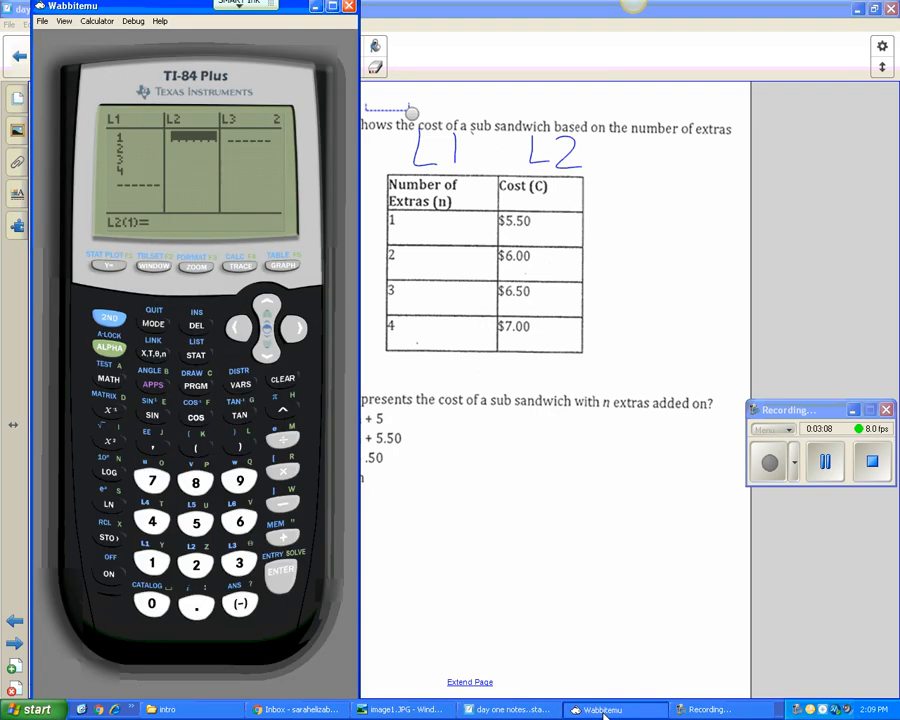
- Enter the first two costs, 5.50 and 6.00, in list L2
click(196, 522)
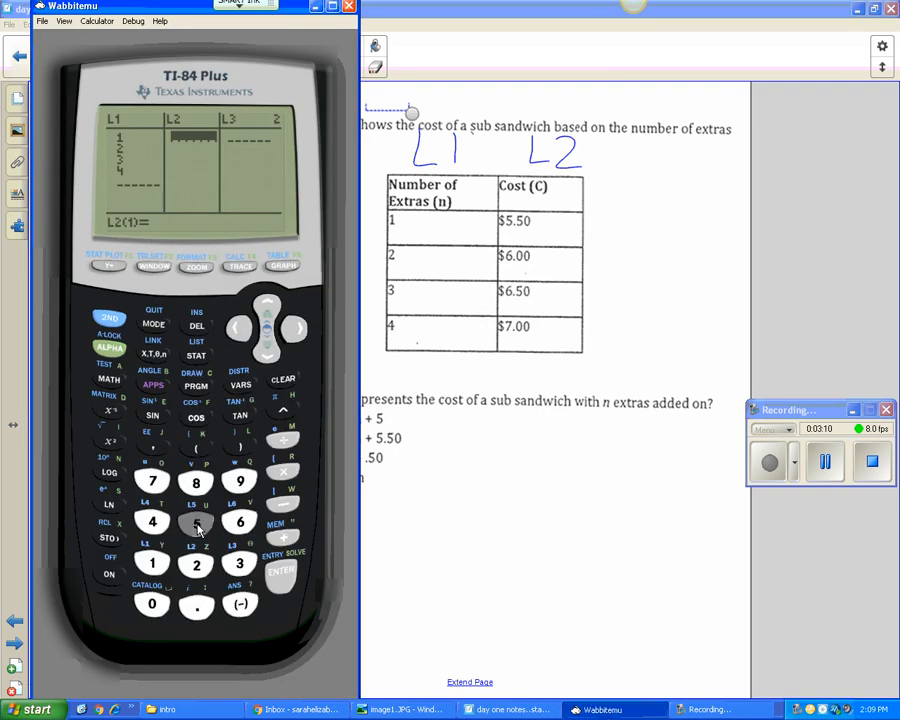
click(196, 606)
click(196, 522)
click(153, 605)
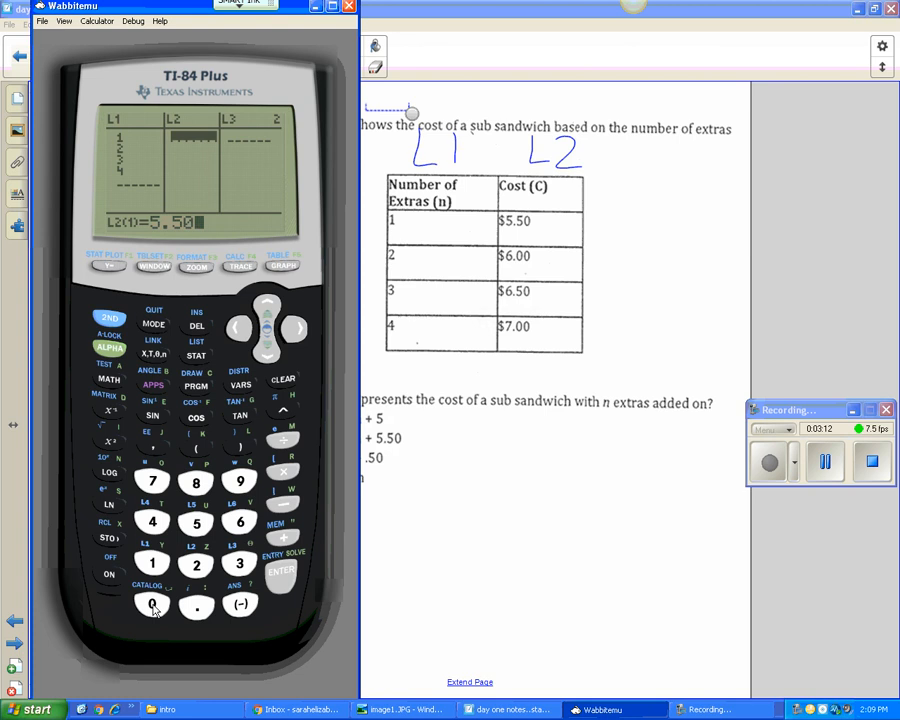
click(283, 574)
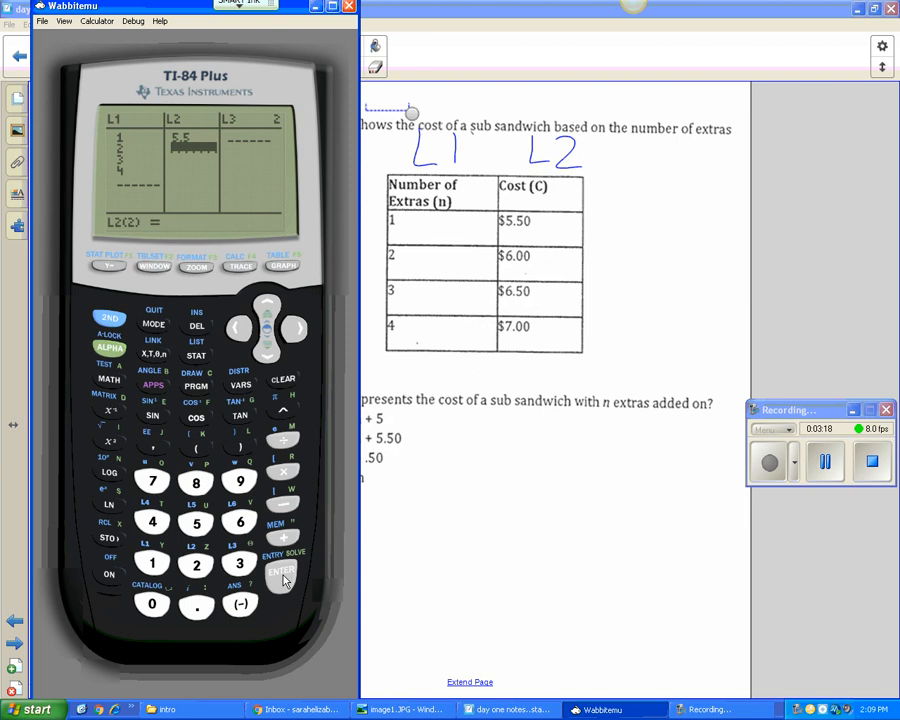
click(240, 521)
click(196, 605)
click(152, 604)
click(152, 604)
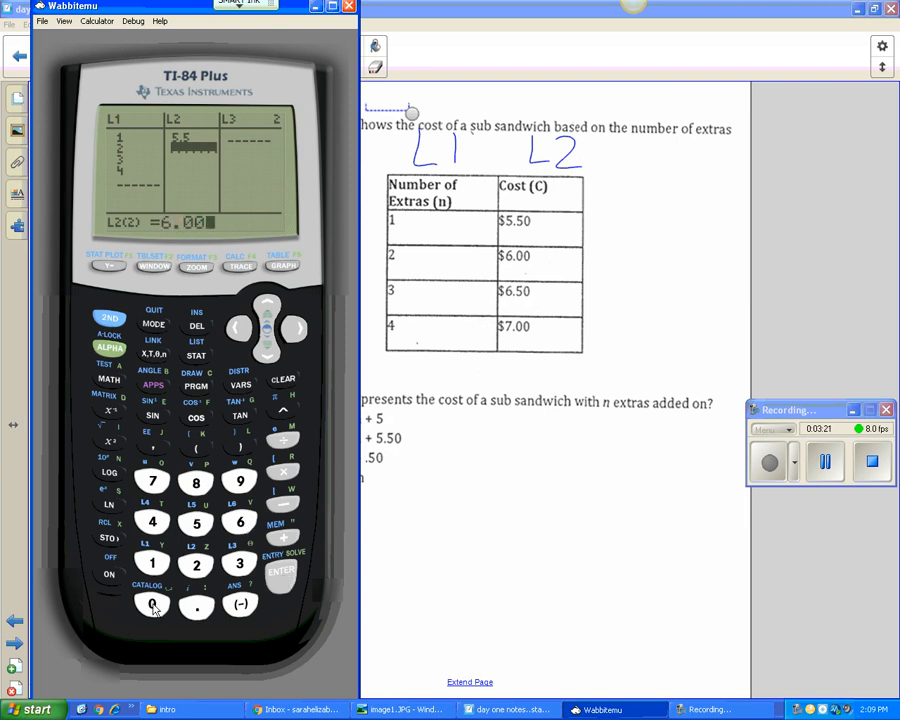
click(281, 574)
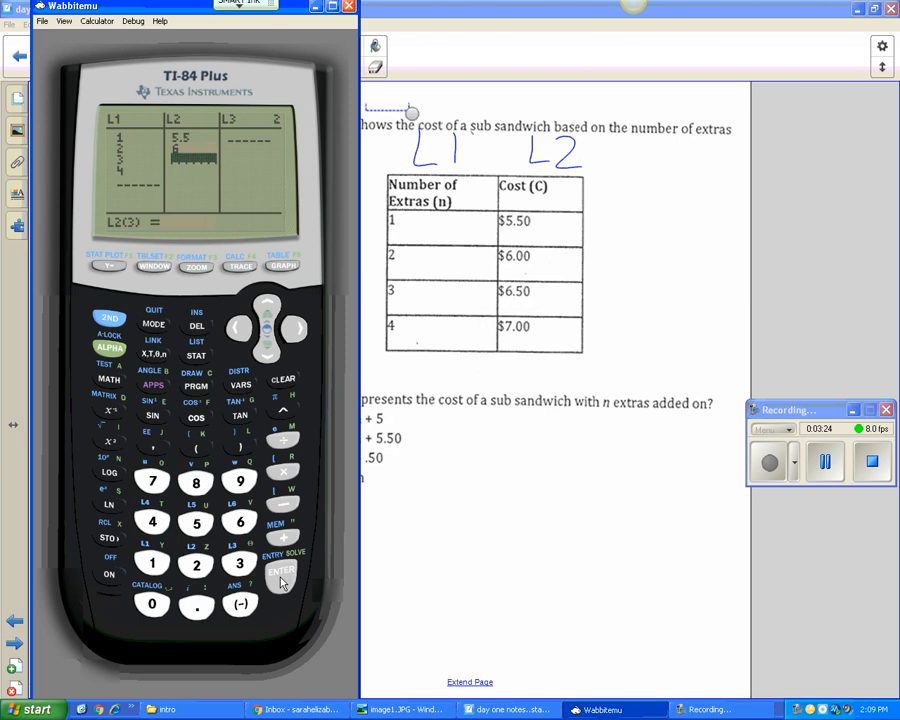
- Enter the remaining two costs, 6.5 and 7, in list L2
click(240, 521)
click(196, 605)
click(196, 522)
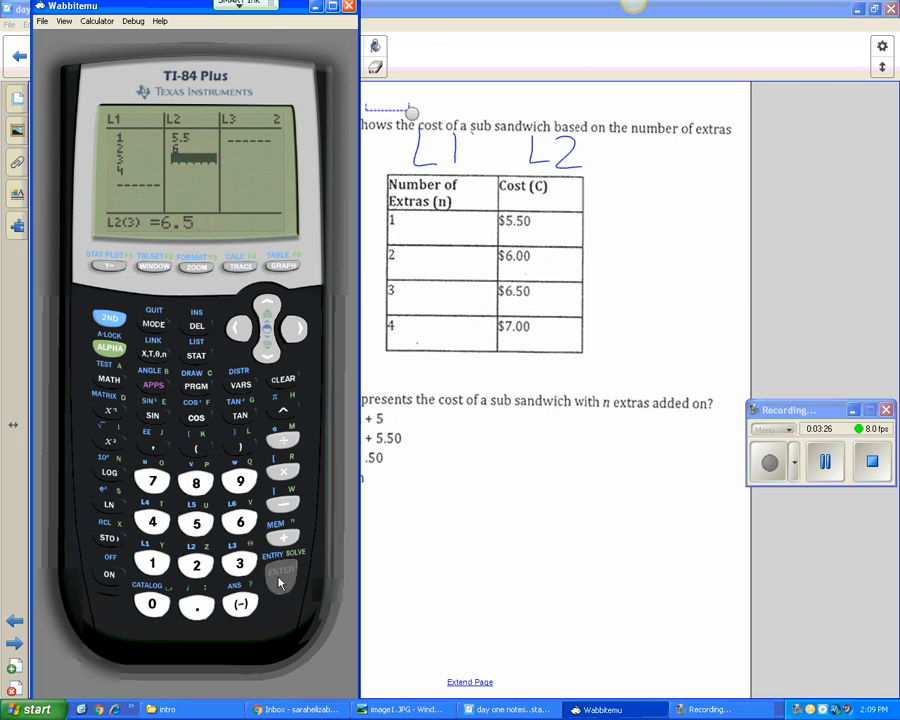
key(Return)
click(152, 482)
click(281, 575)
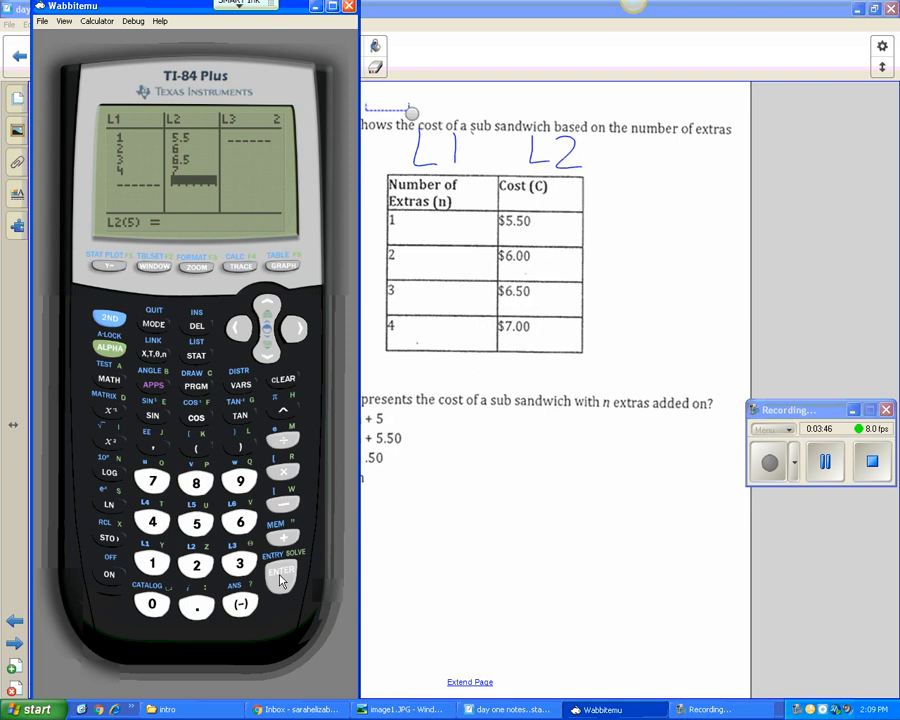
- Calculate the linear regression LinReg(ax+b) with L1 as Xlist and L2 as Ylist, leaving FreqList and Store RegEQ empty
click(197, 355)
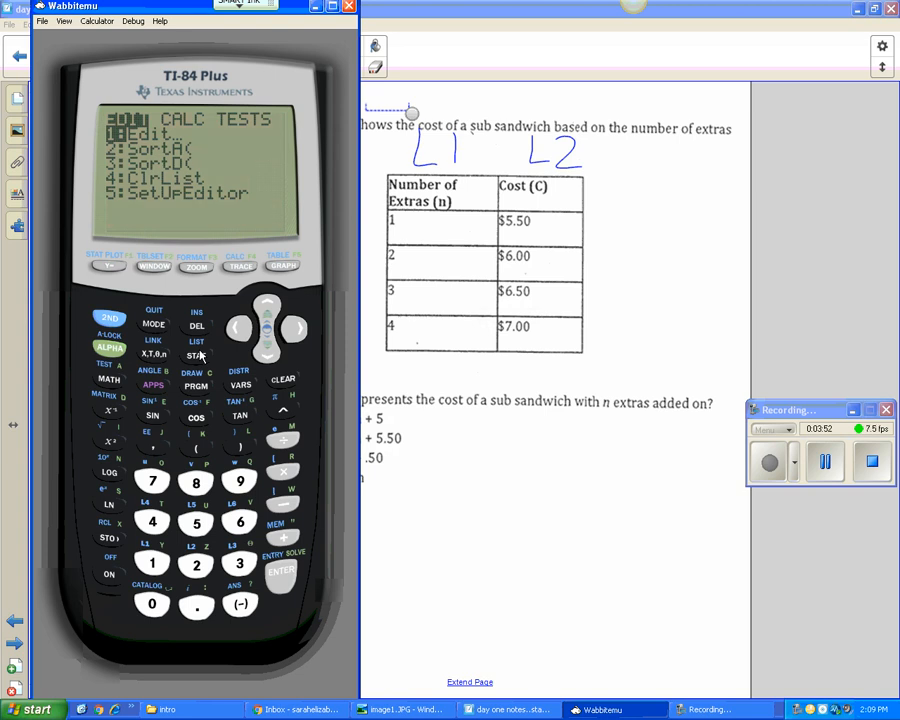
click(295, 327)
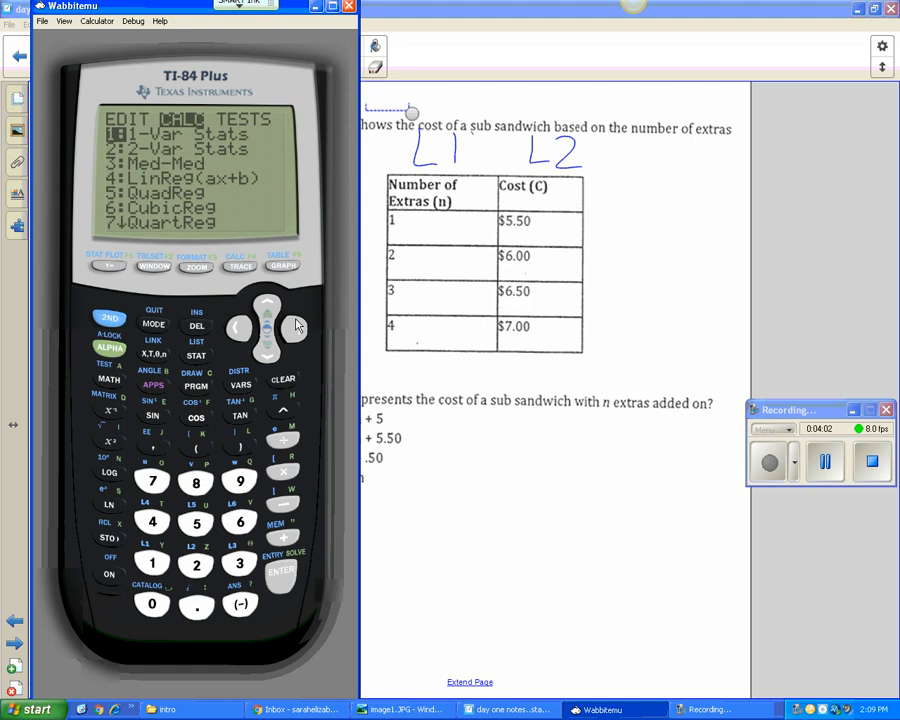
click(267, 350)
click(267, 350)
click(267, 350)
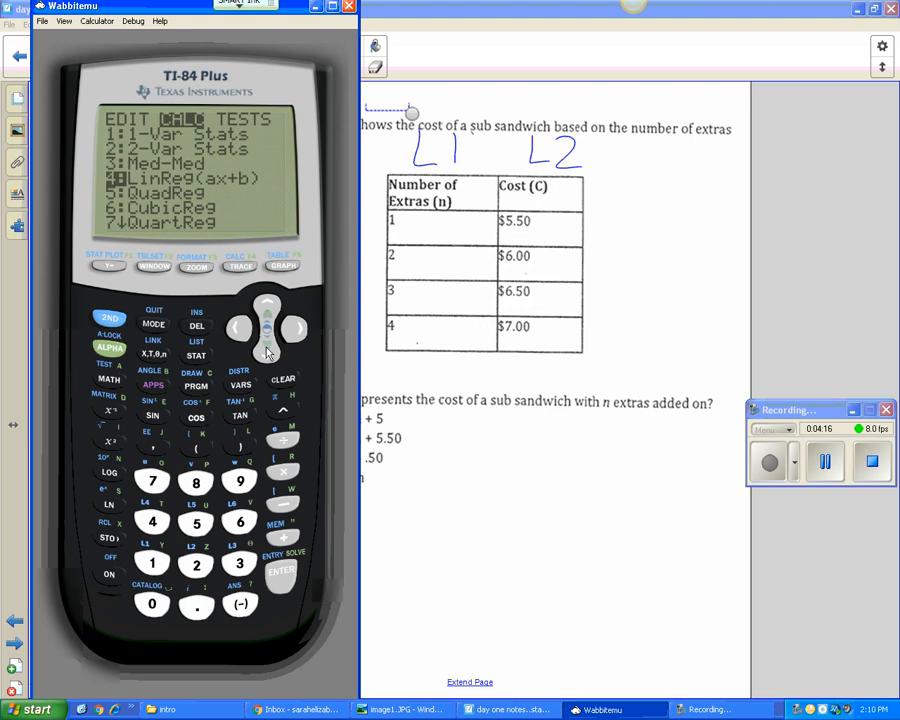
click(281, 574)
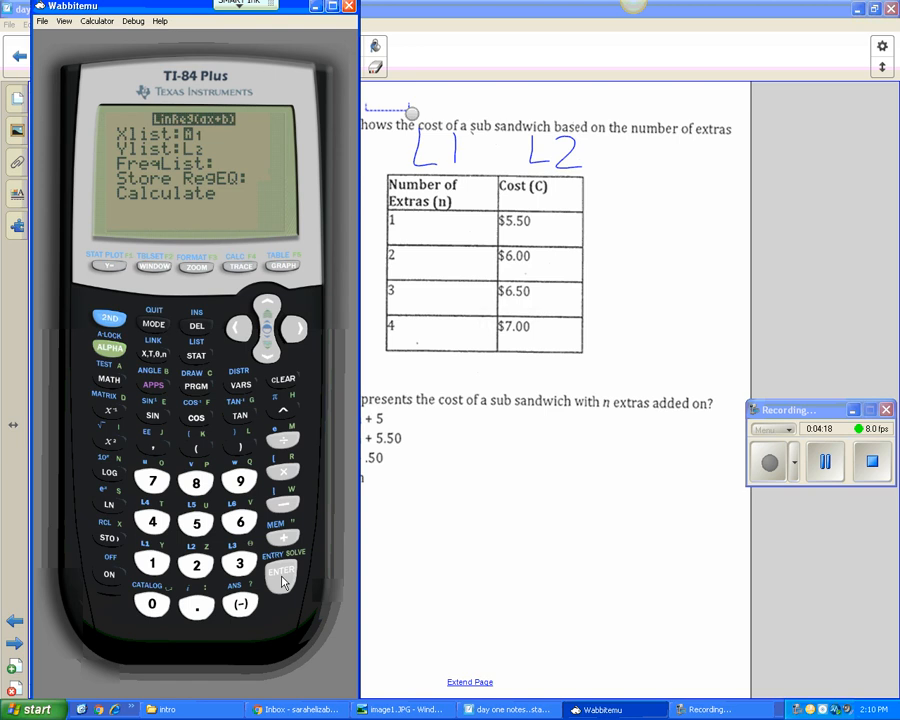
click(280, 584)
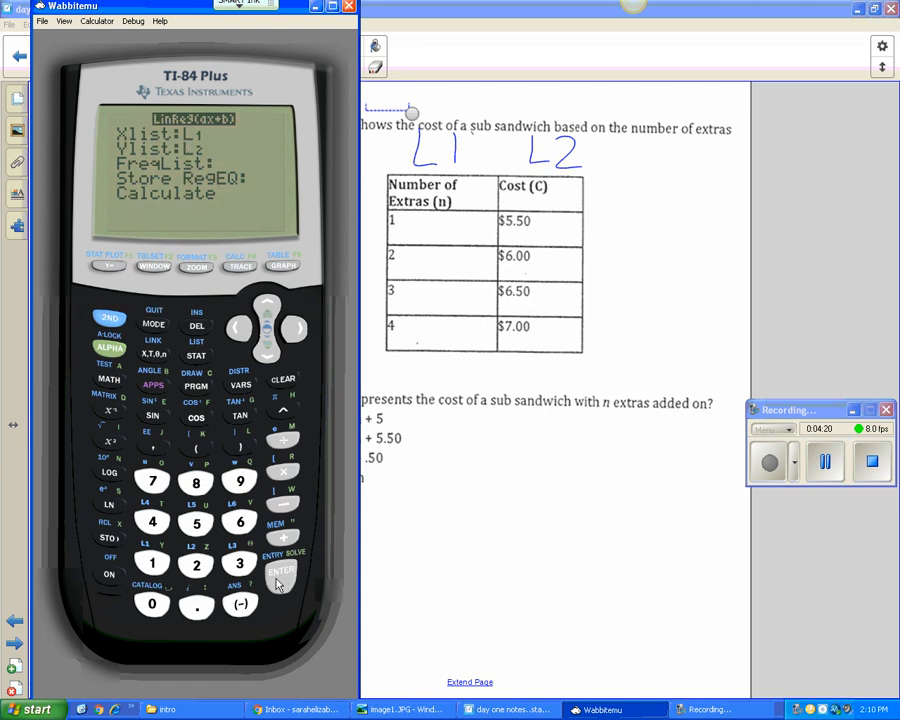
click(280, 584)
click(283, 590)
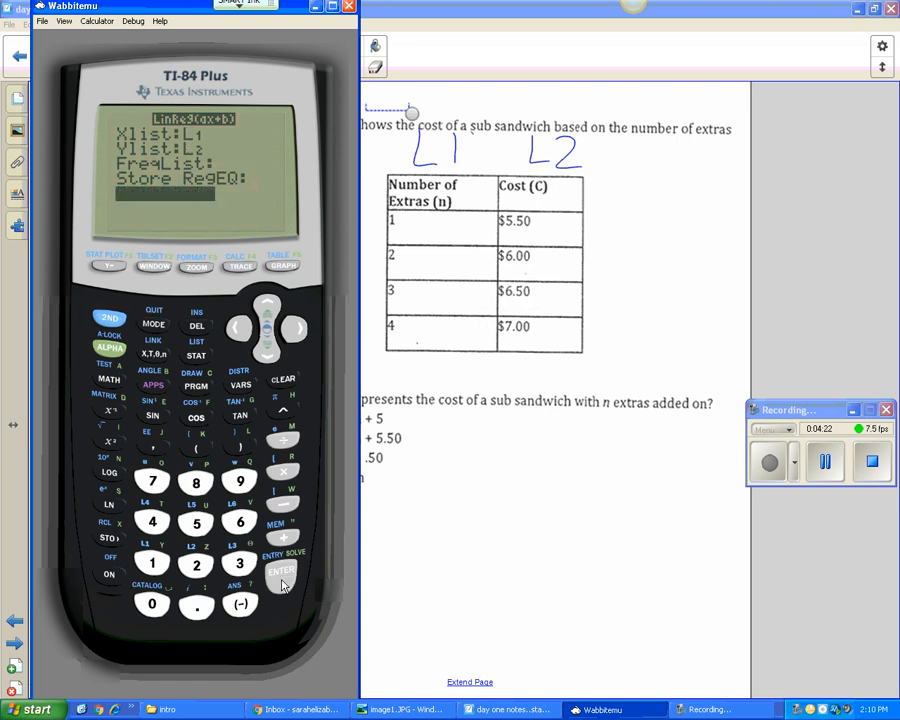
click(282, 585)
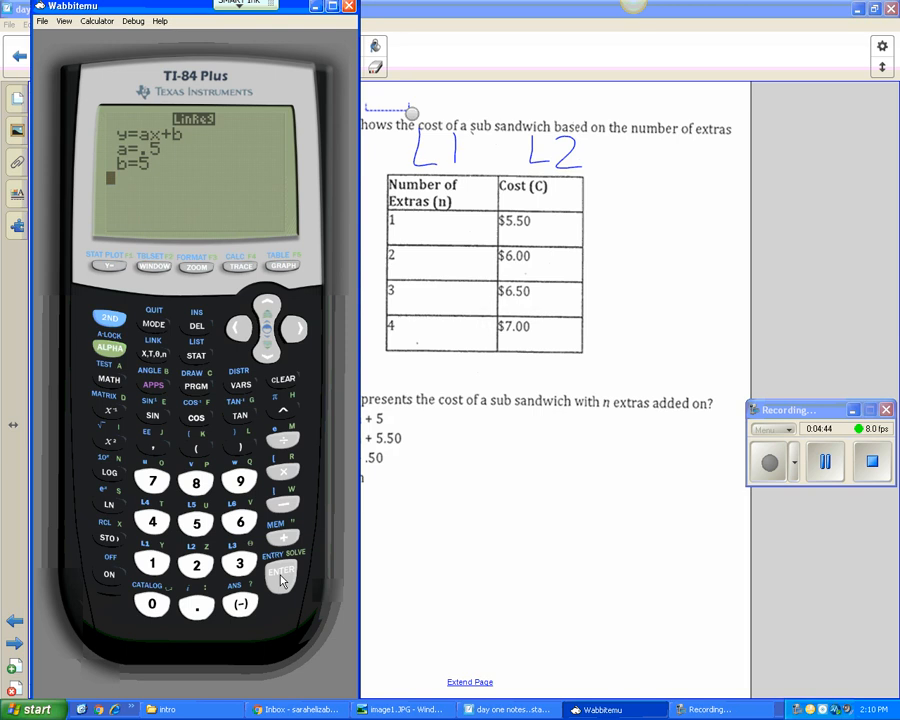
- Switch to SMART Notebook and handwrite the equation "y = ax + b" beside the answer choices
click(484, 432)
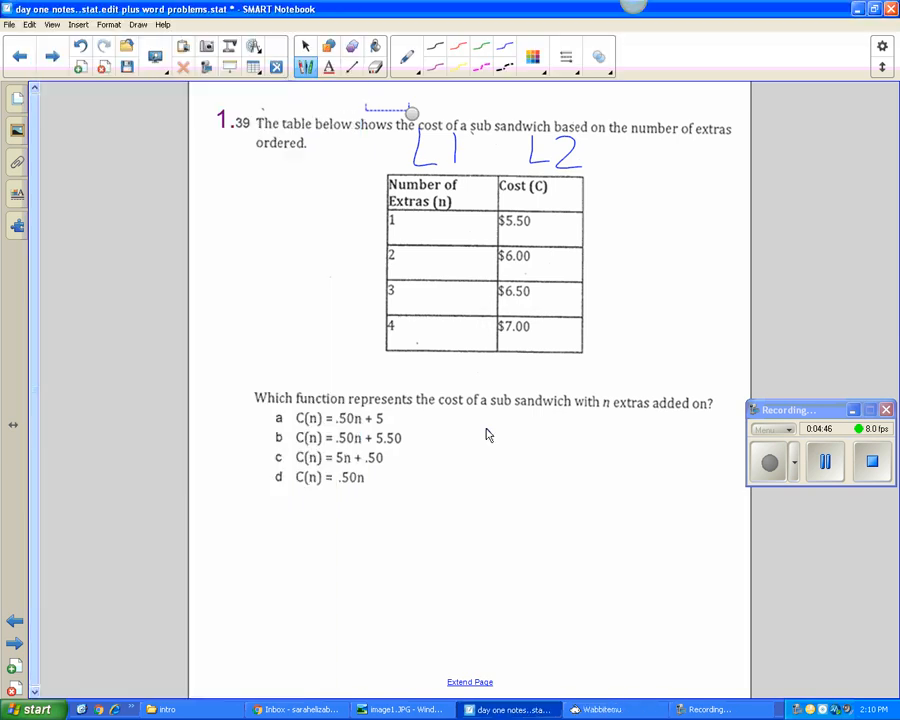
drag(487, 428, 502, 452)
mouse_move(508, 424)
mouse_down()
mouse_move(499, 495)
mouse_move(540, 436)
mouse_move(540, 452)
mouse_move(577, 460)
mouse_up()
mouse_move(589, 436)
mouse_down()
mouse_move(604, 458)
mouse_move(590, 462)
mouse_up()
drag(616, 449, 637, 449)
mouse_move(627, 437)
mouse_down()
mouse_move(627, 462)
mouse_move(650, 460)
mouse_up()
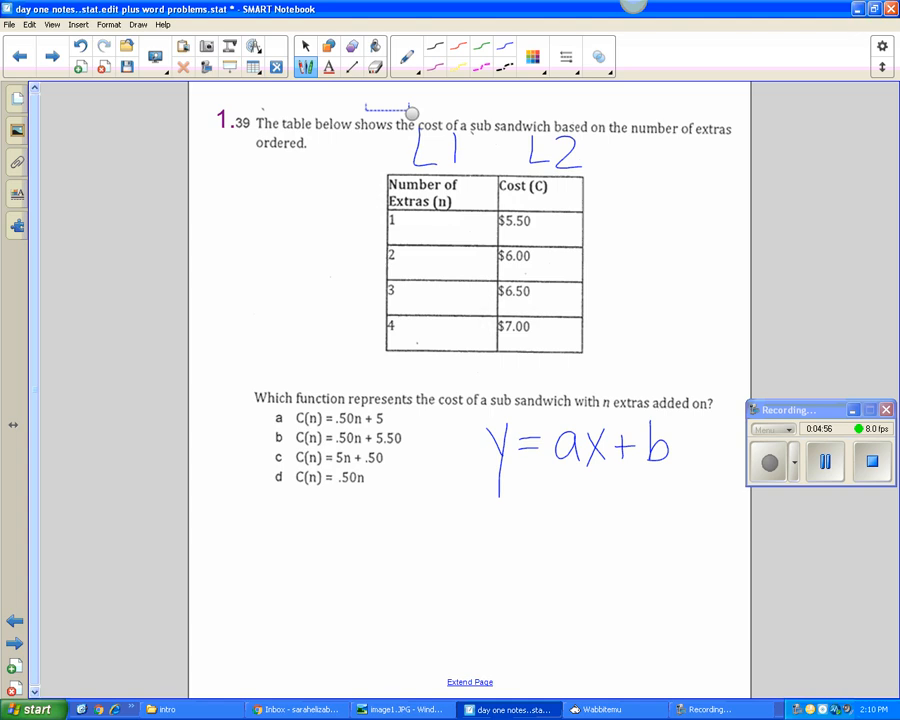
key(Escape)
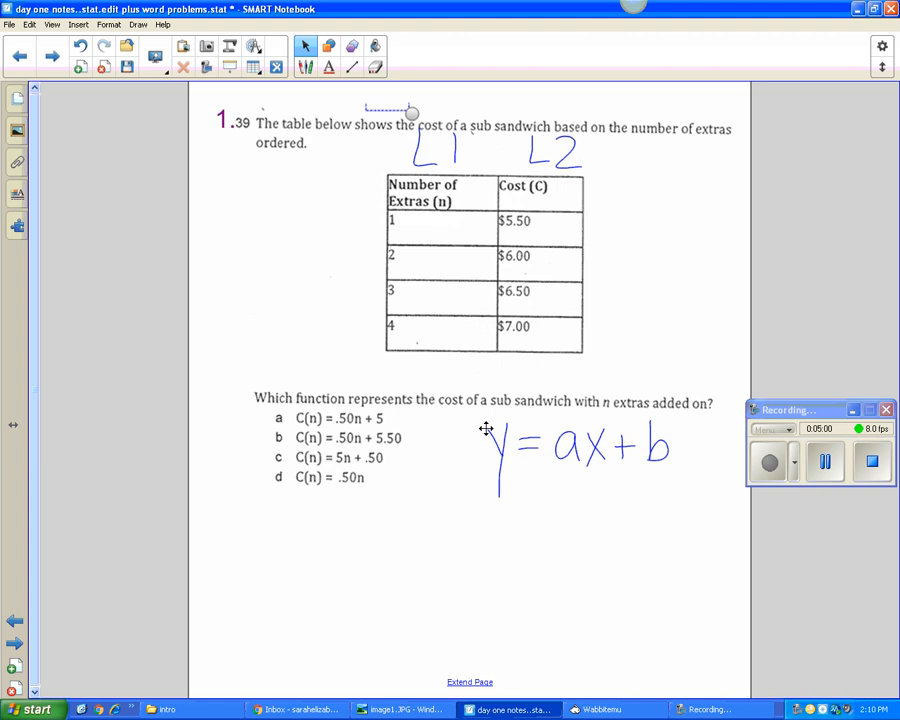
- Check the regression coefficients on the calculator and circle a and b in the handwritten equation on the notebook page
click(638, 714)
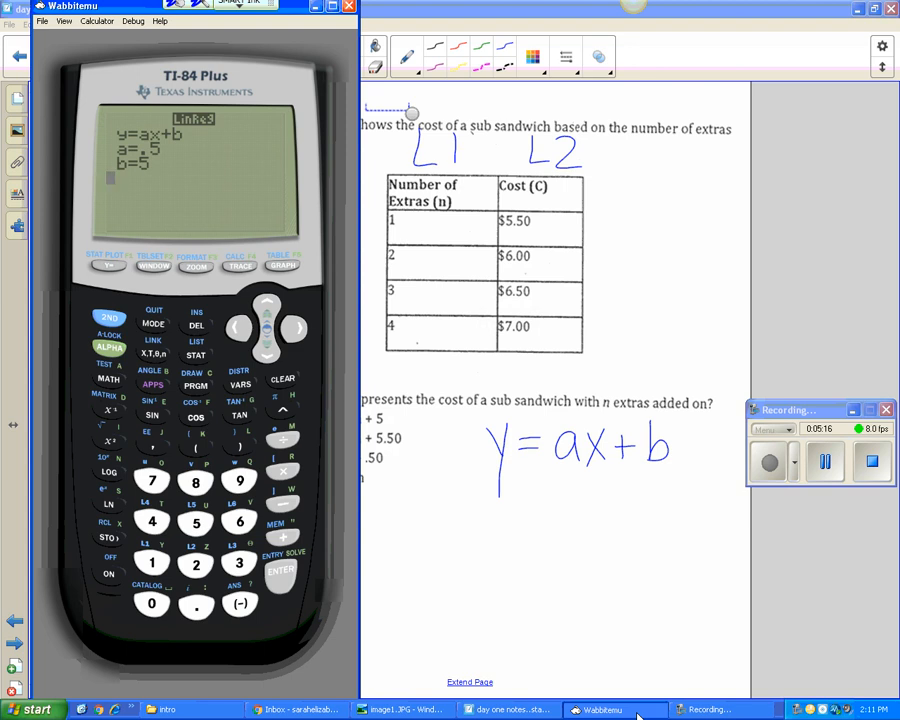
click(637, 714)
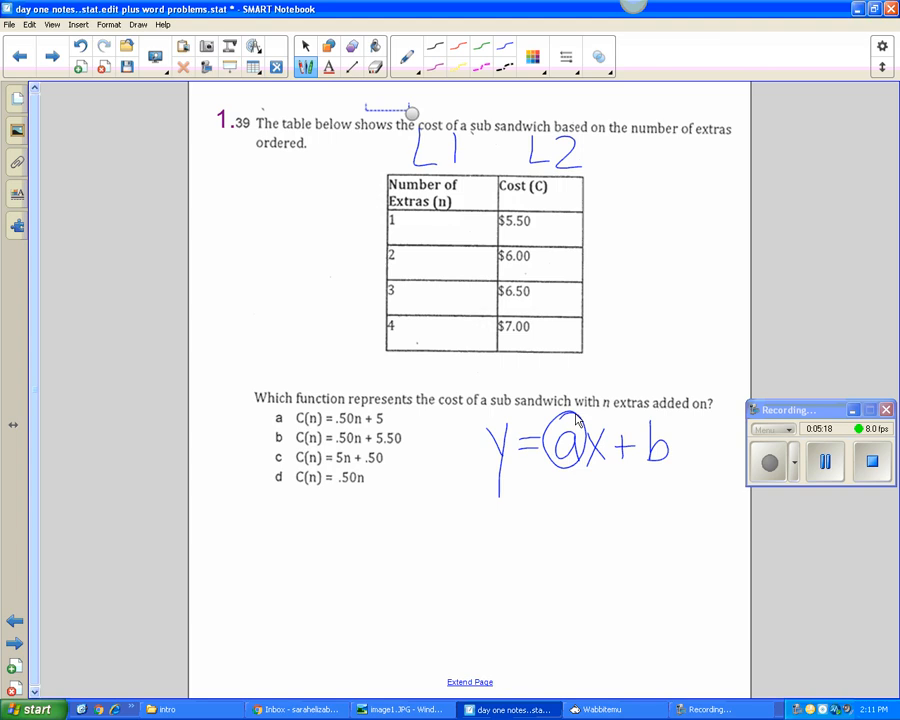
mouse_move(660, 408)
mouse_down()
mouse_move(642, 466)
mouse_move(682, 428)
mouse_move(662, 407)
mouse_up()
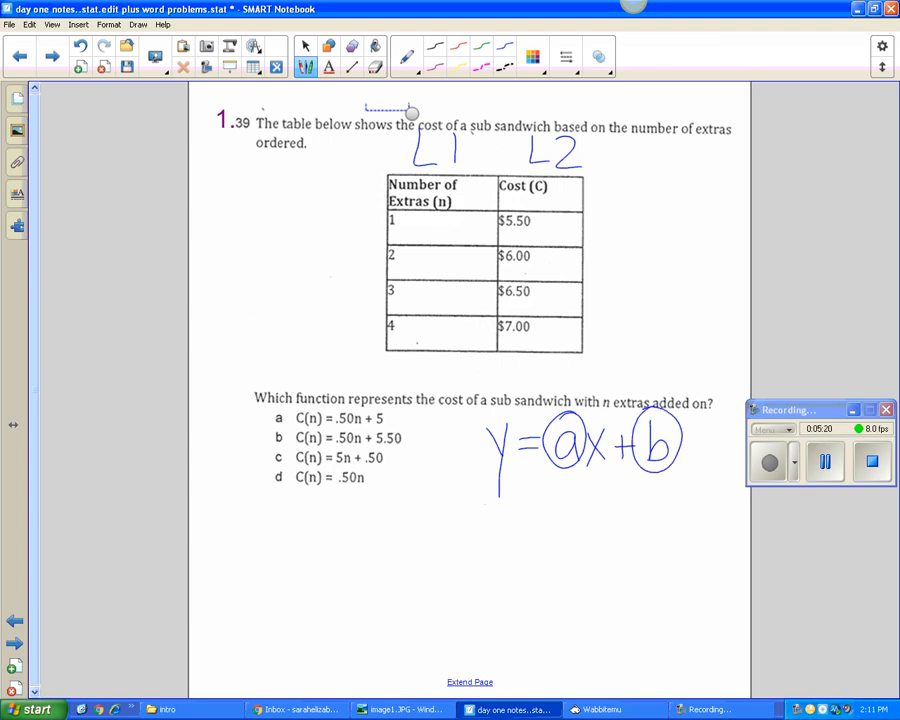
- Handwrite the equation "y = .5x + 5" on the notebook page below "y = ax + b"
drag(486, 500, 498, 527)
mouse_move(510, 498)
mouse_down()
mouse_move(496, 562)
mouse_move(536, 510)
mouse_move(537, 520)
mouse_up()
click(549, 527)
mouse_move(578, 502)
mouse_down()
mouse_move(560, 526)
mouse_move(562, 536)
mouse_move(598, 536)
mouse_move(585, 540)
mouse_up()
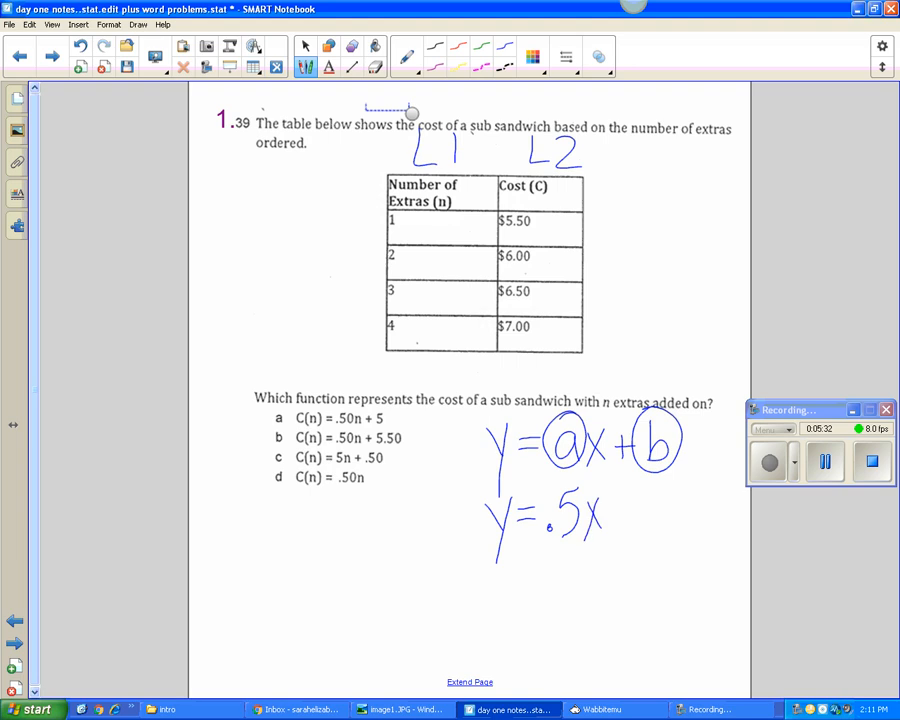
mouse_move(622, 500)
mouse_down()
mouse_move(621, 533)
mouse_move(634, 510)
mouse_up()
mouse_move(668, 495)
mouse_down()
mouse_move(654, 497)
mouse_move(645, 524)
mouse_up()
- Circle answer choice a, C(n) = .50n + 5, in red and go to the page with problem 2
click(306, 46)
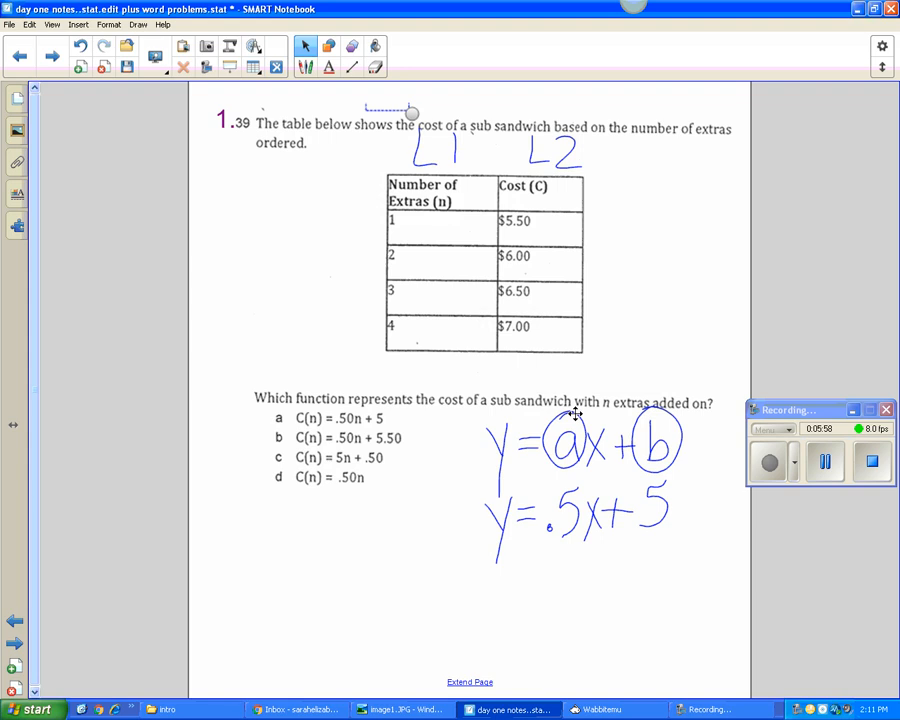
mouse_move(391, 409)
mouse_down()
mouse_move(274, 397)
mouse_move(411, 424)
mouse_move(316, 401)
mouse_up()
key(Escape)
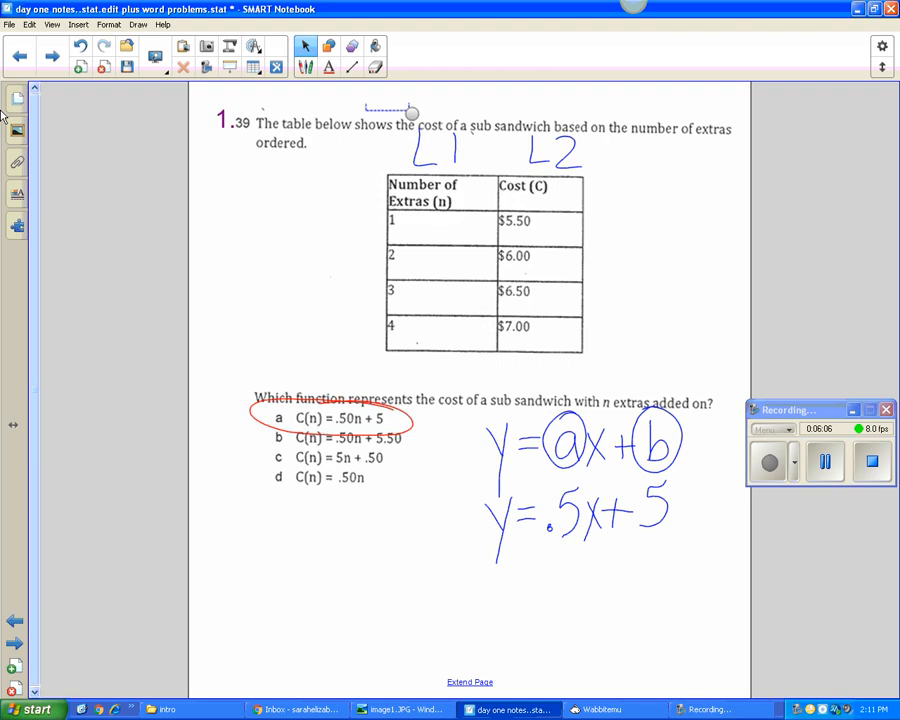
click(60, 68)
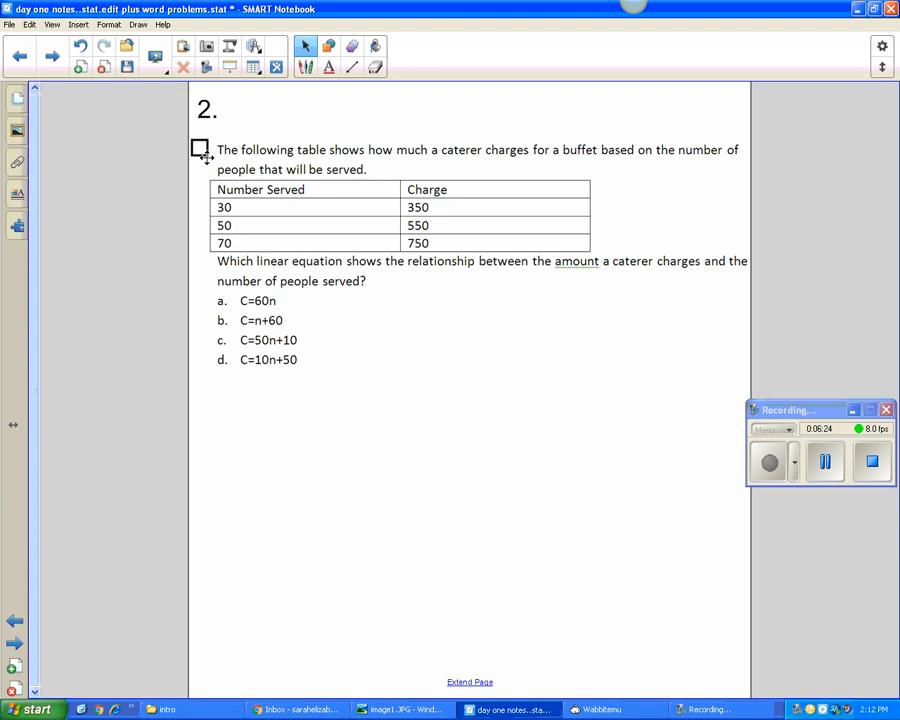
click(51, 24)
click(85, 185)
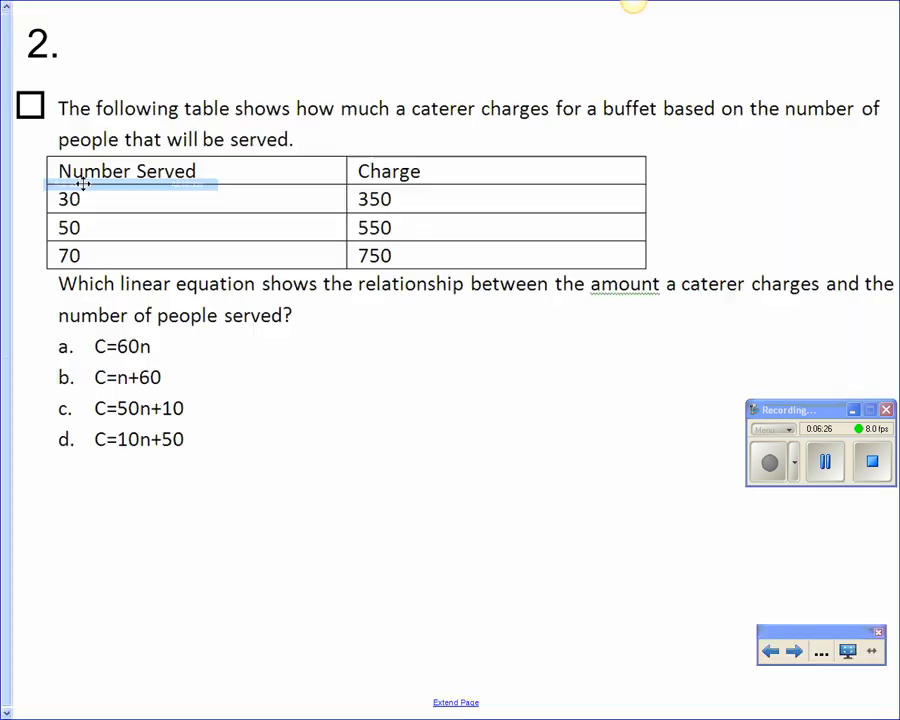
key(Escape)
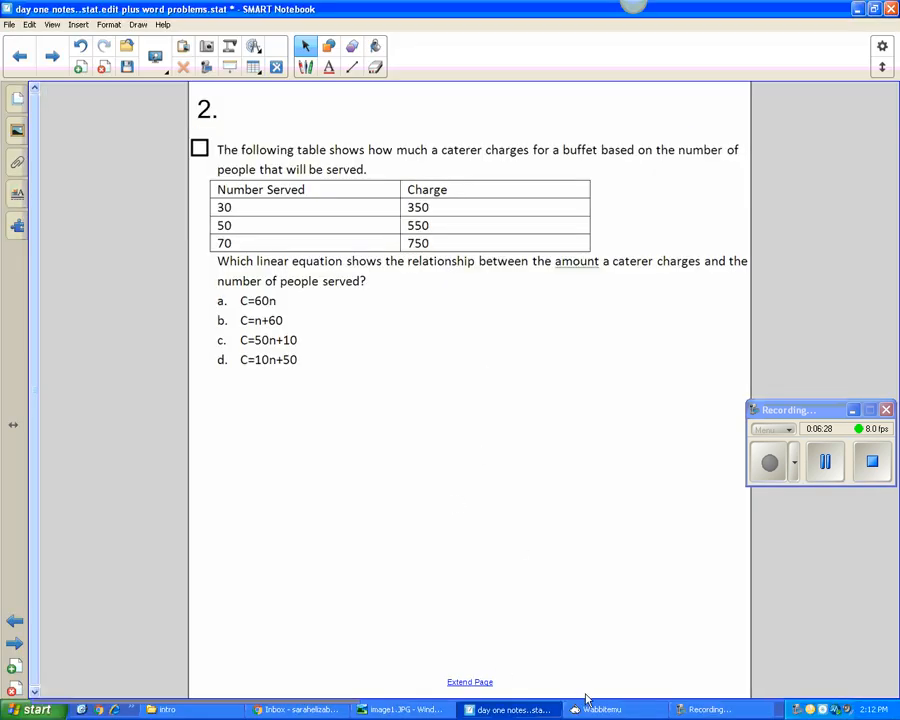
- Switch to Wabbitemu, place the calculator beside the problem 2 table, and move the recorder window off its keypad
click(612, 709)
drag(125, 7, 647, 8)
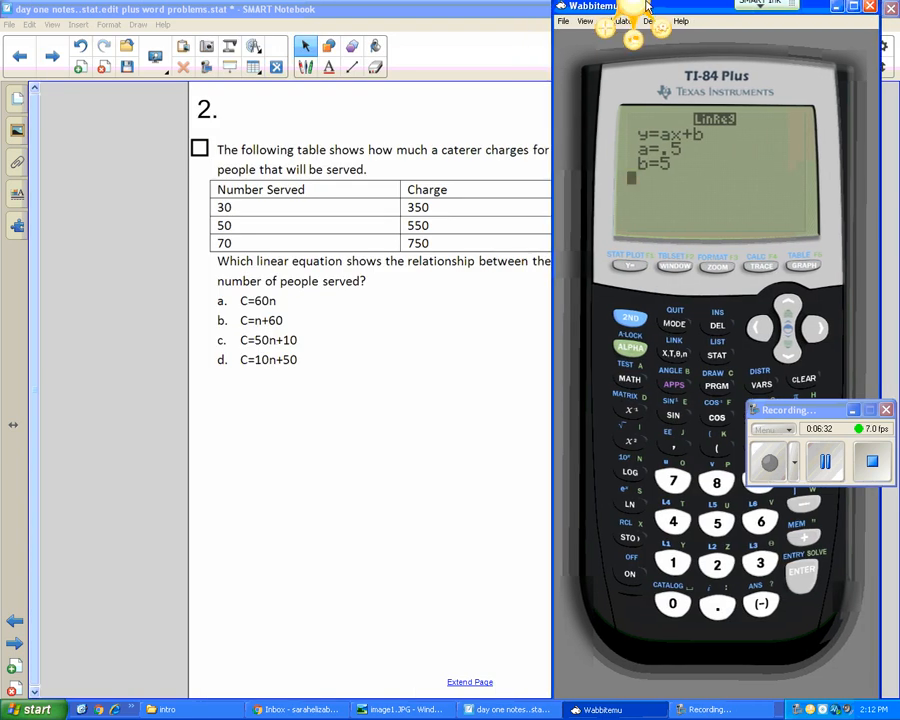
drag(797, 417, 410, 617)
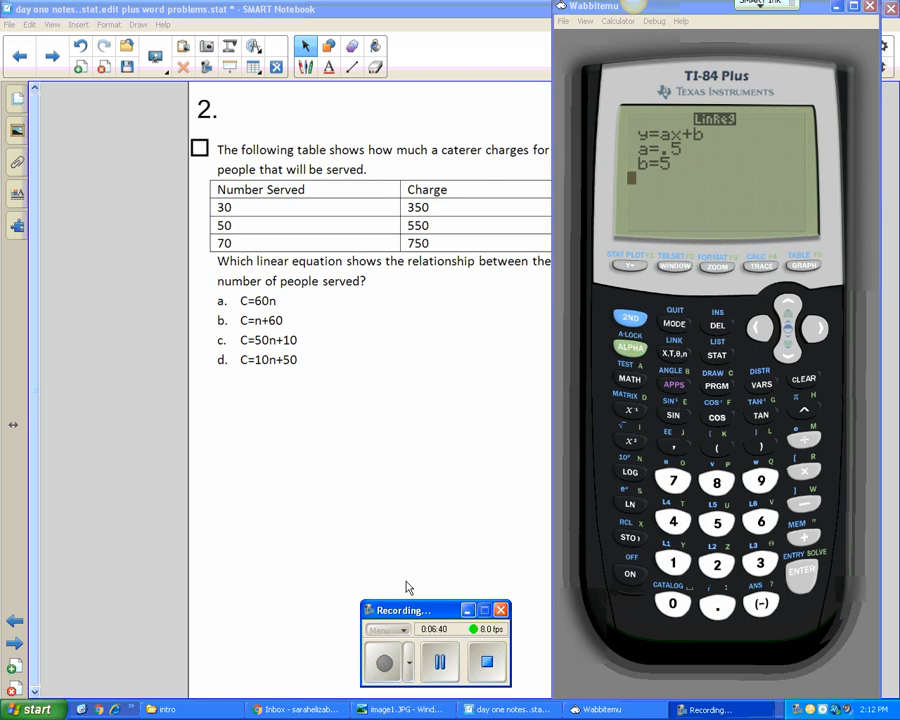
- Open the calculator's stat list editor and clear all old entries from lists L2 and L1
click(718, 354)
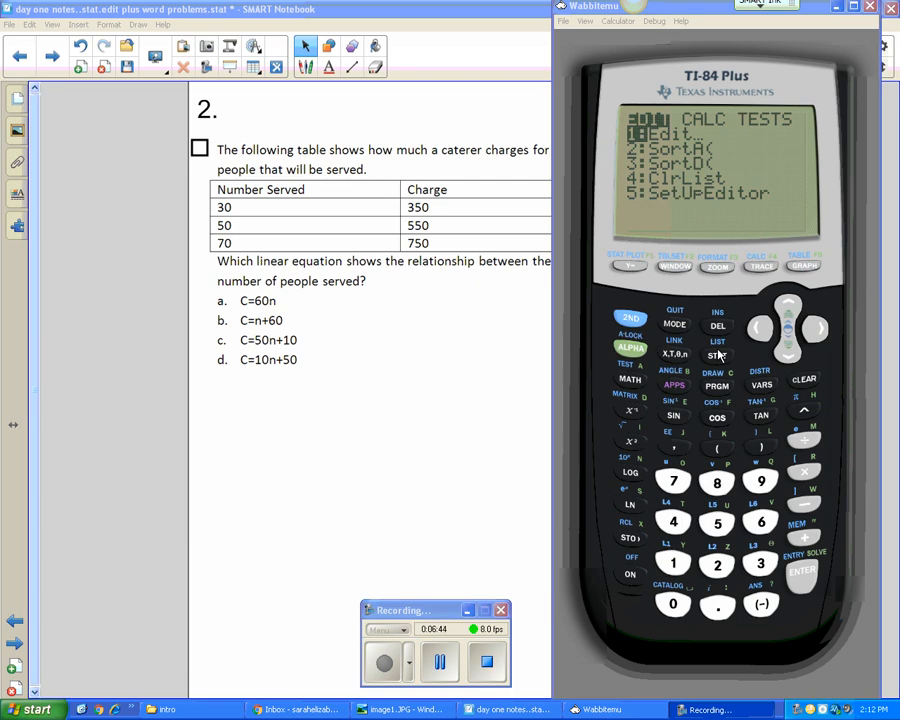
click(802, 576)
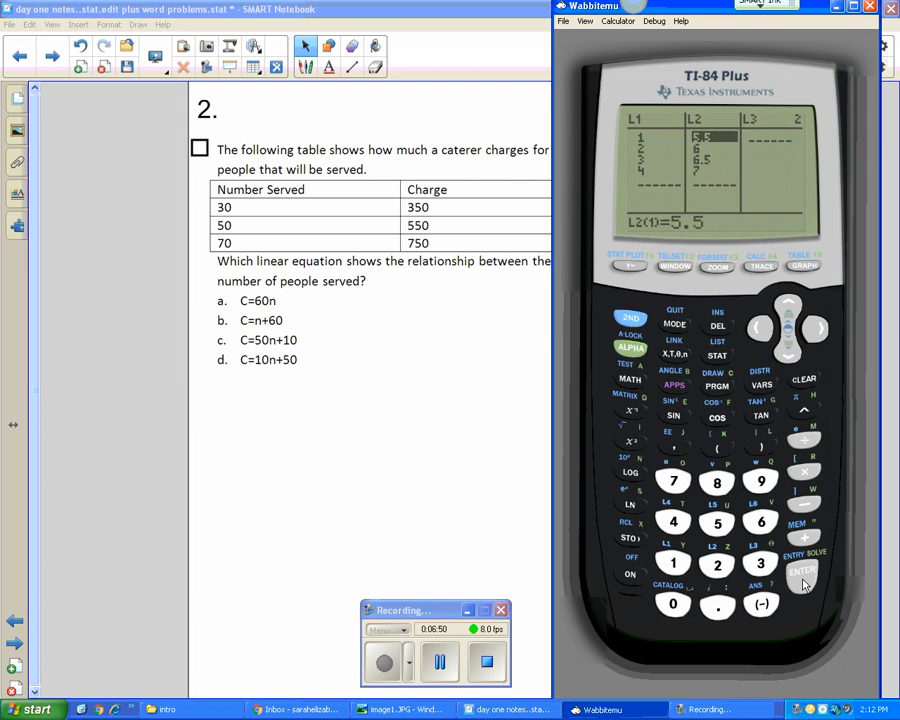
click(788, 302)
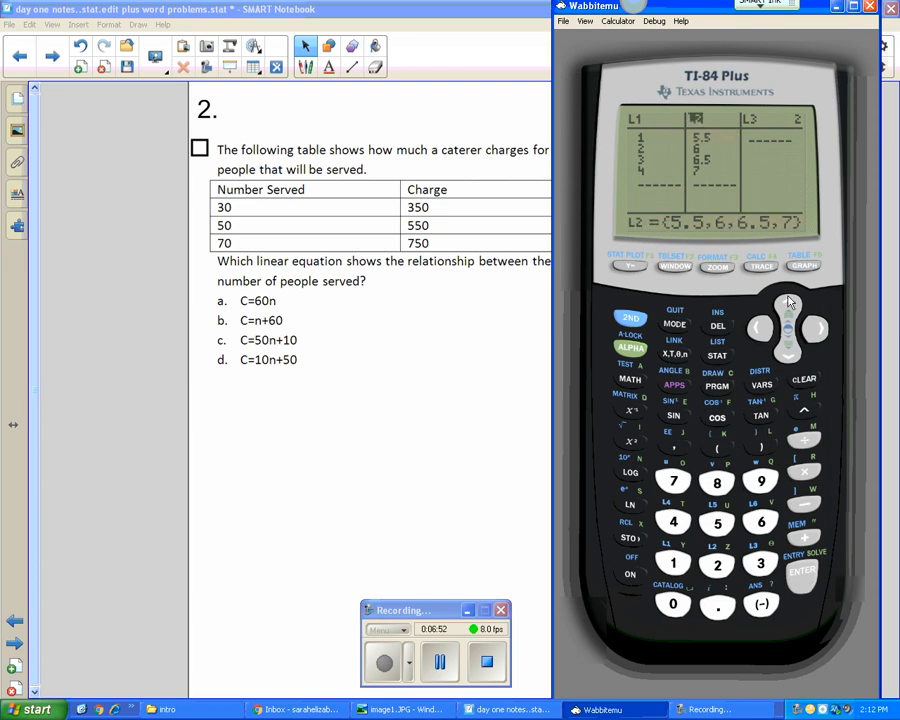
click(804, 379)
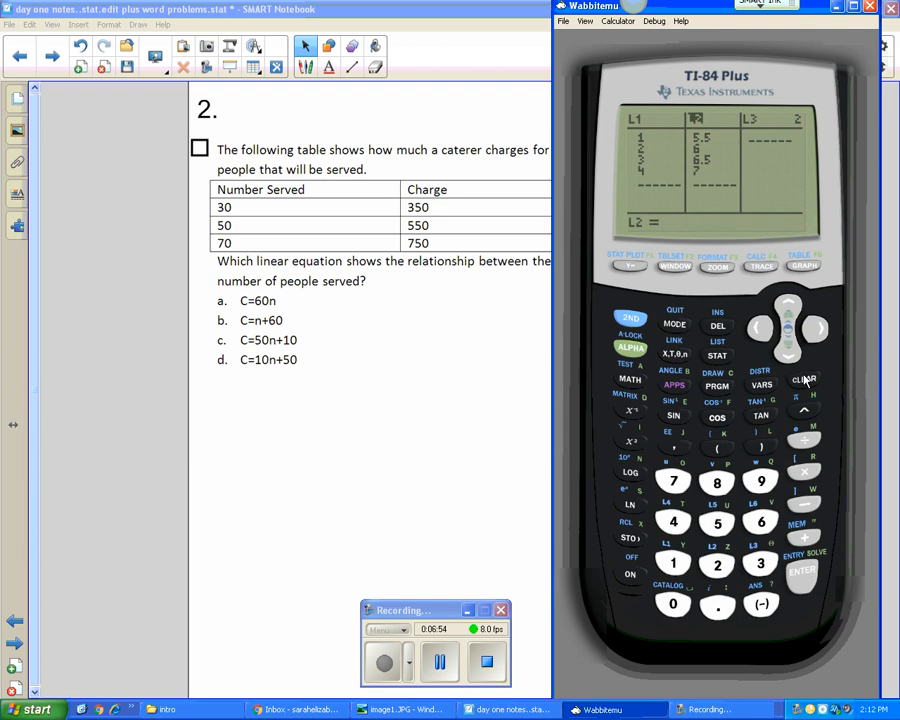
click(801, 578)
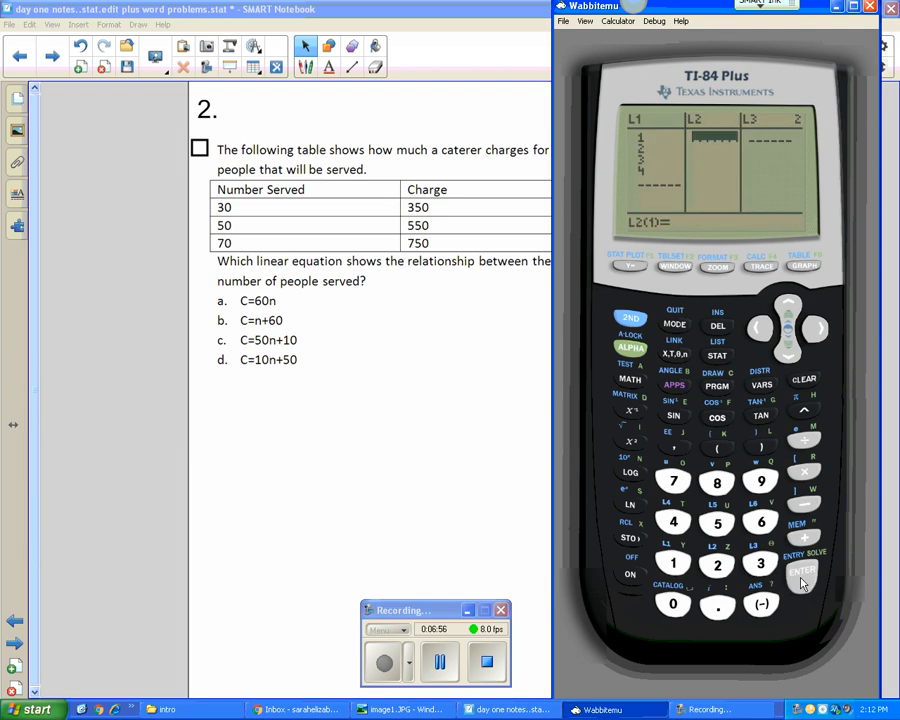
click(758, 328)
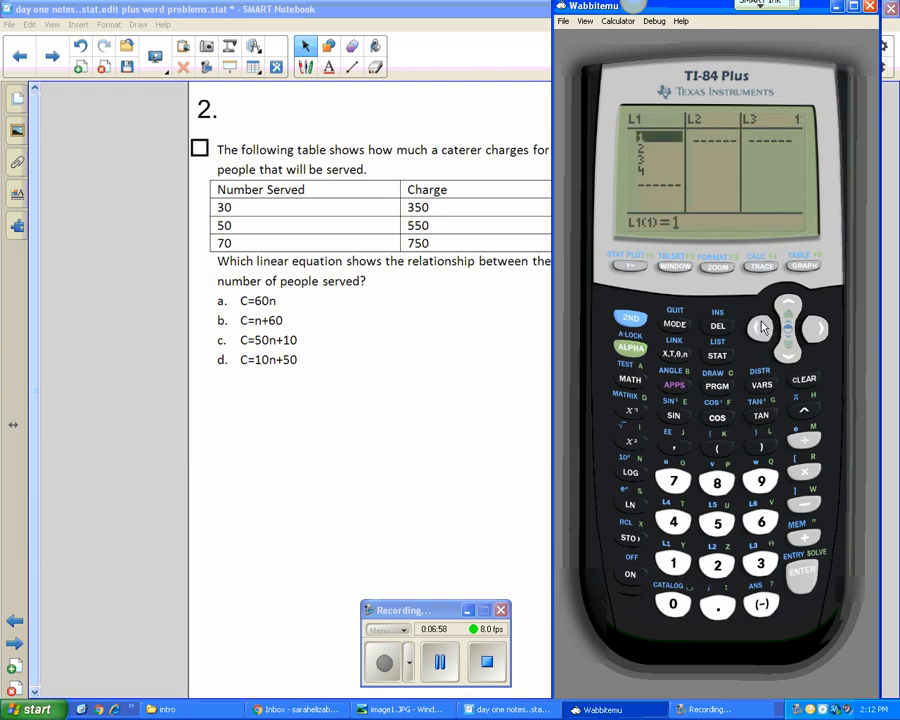
click(789, 301)
click(804, 379)
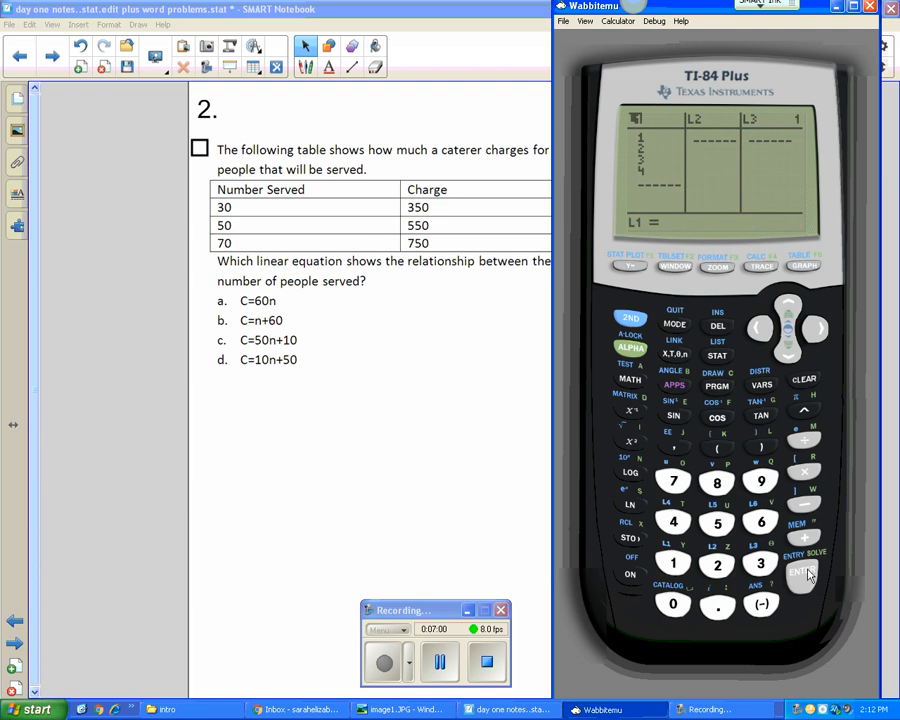
click(803, 574)
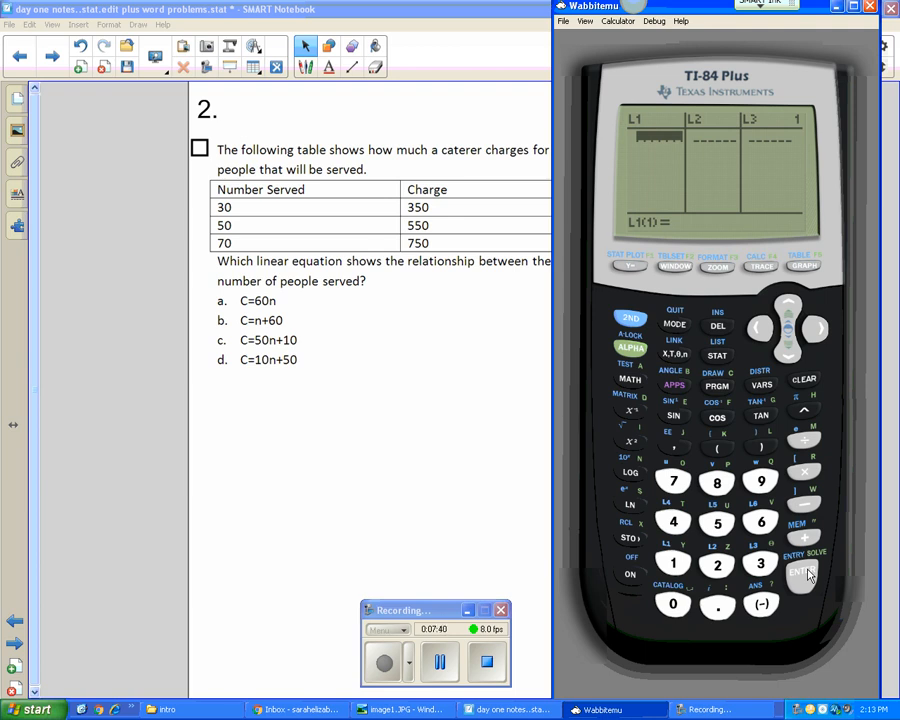
- Enter the numbers served, 30, 50 and 70, in list L1 and move to the first entry of L2
text(30)
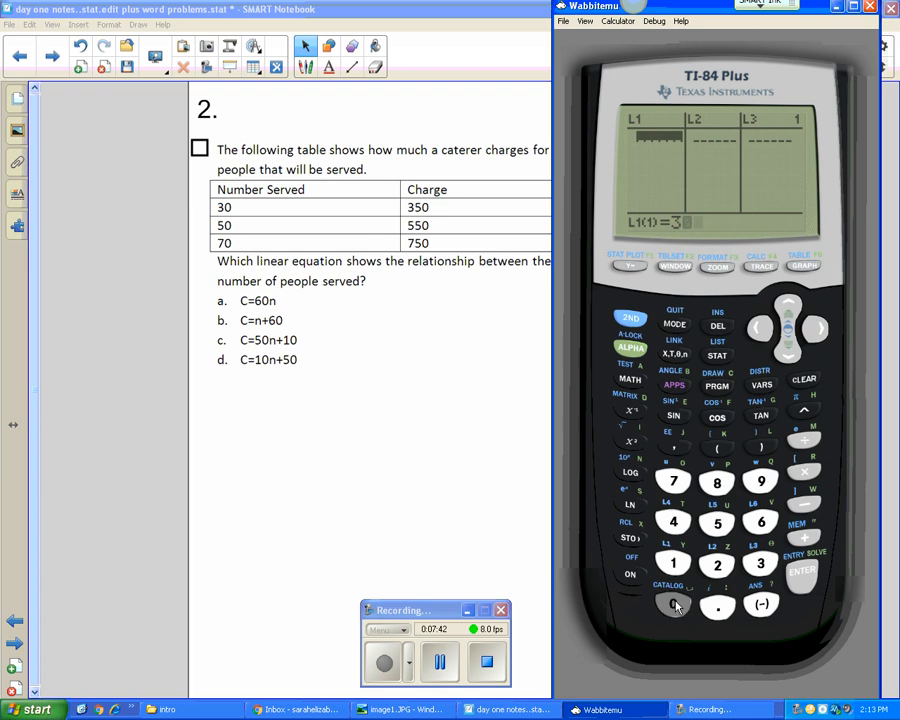
click(800, 578)
click(717, 522)
click(673, 602)
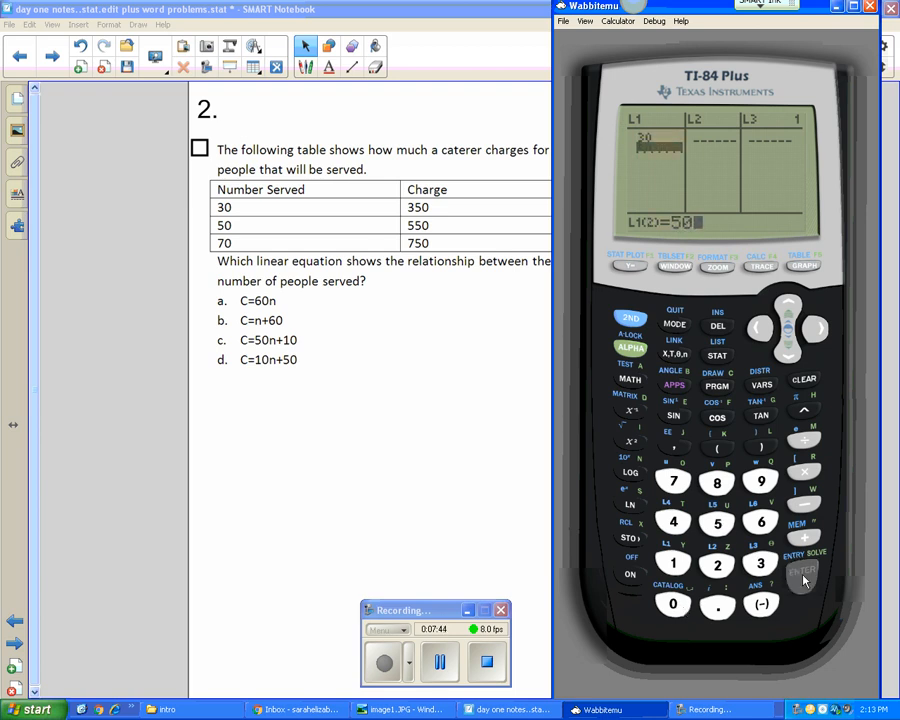
click(802, 574)
click(673, 483)
click(673, 604)
click(800, 578)
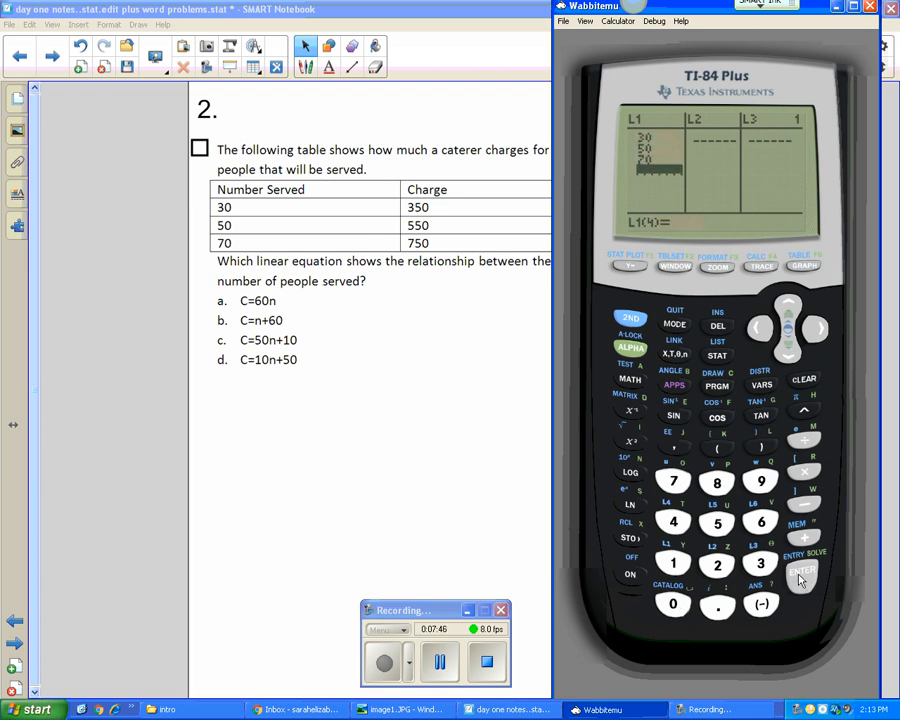
click(818, 329)
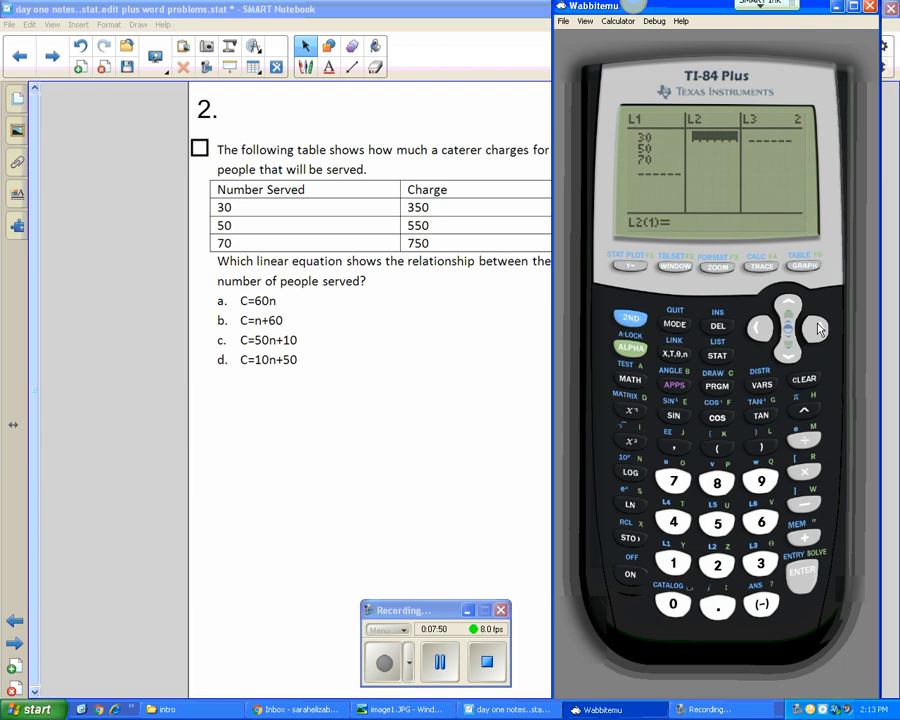
- Switch to SMART Notebook and handwrite "L1" above the Number Served column and "L2" above the Charge column
mouse_move(314, 168)
mouse_down()
mouse_move(311, 189)
mouse_move(338, 188)
mouse_up()
drag(344, 170, 344, 192)
mouse_move(463, 151)
mouse_down()
mouse_move(460, 176)
mouse_move(505, 174)
mouse_up()
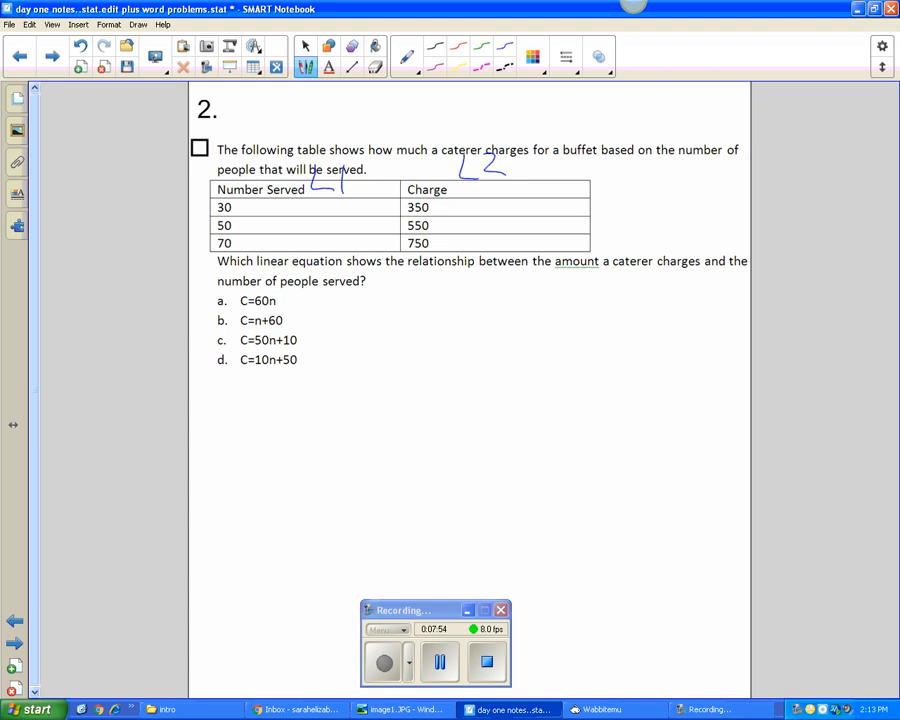
- Switch back to Wabbitemu and enter the charges 350, 550 and 750 in list L2
key(alt+Tab)
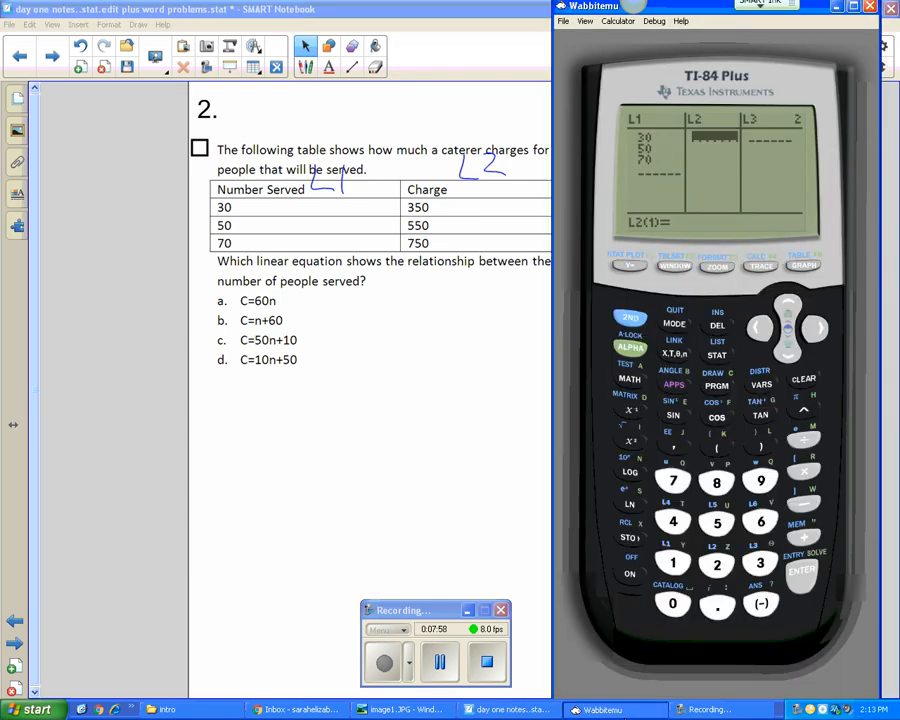
click(760, 563)
click(716, 522)
click(677, 605)
click(803, 572)
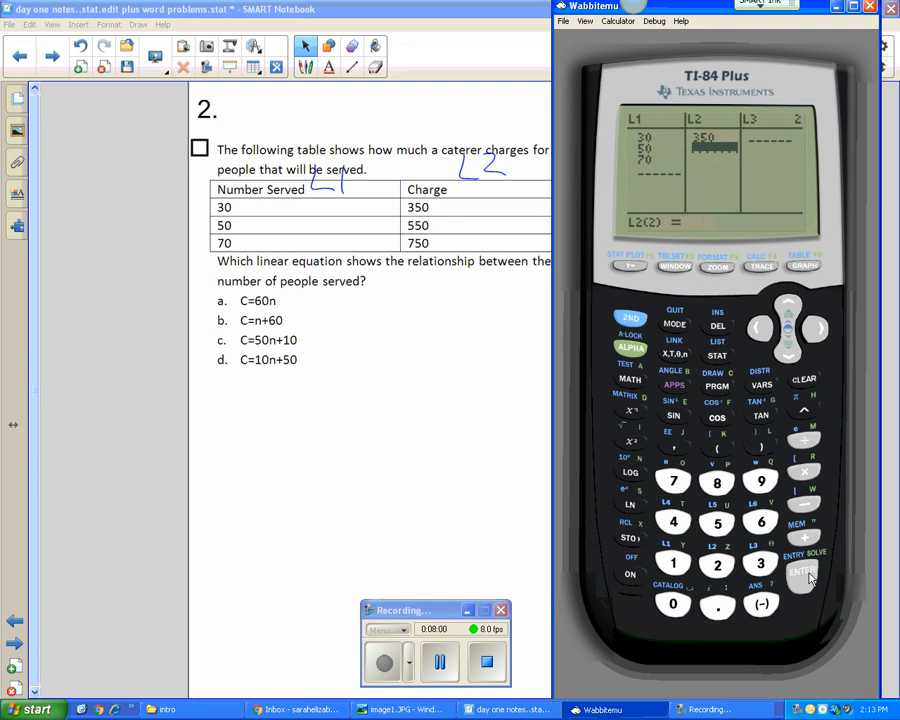
click(716, 522)
click(716, 522)
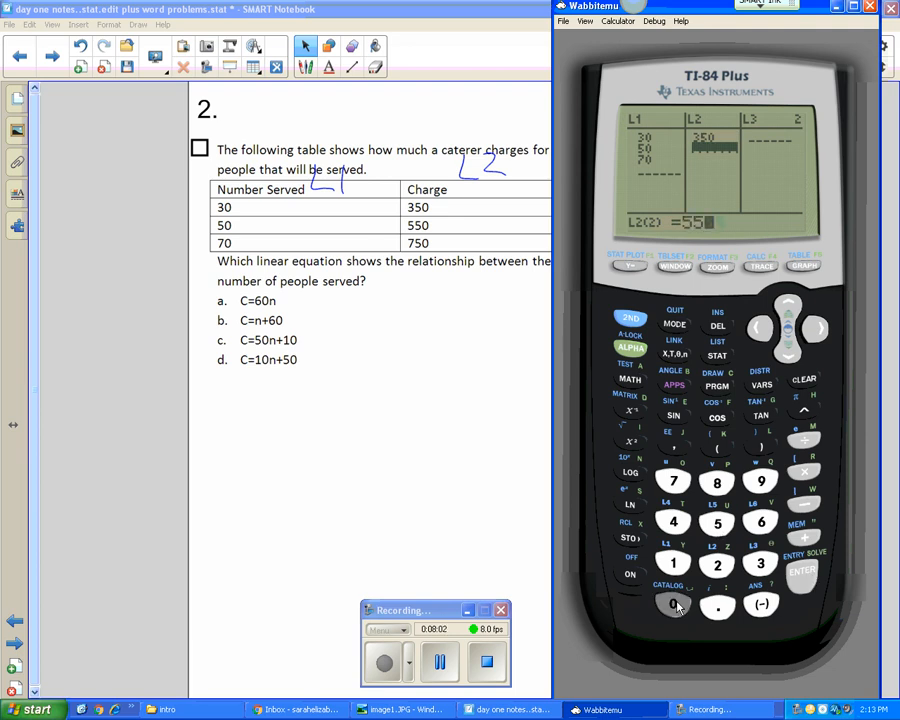
click(674, 604)
click(803, 572)
click(673, 481)
click(716, 522)
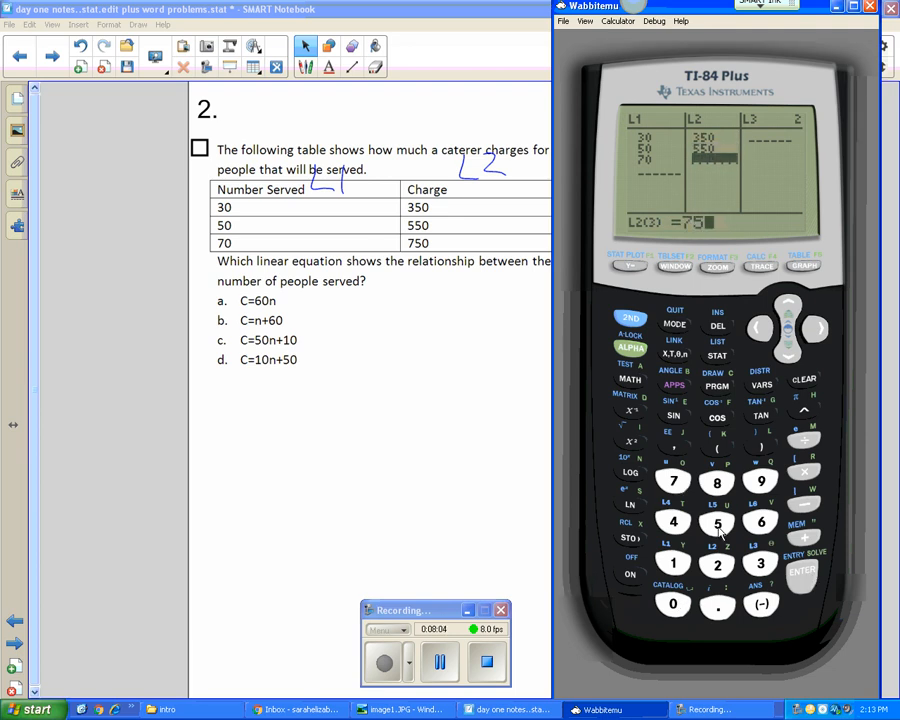
click(674, 604)
click(803, 572)
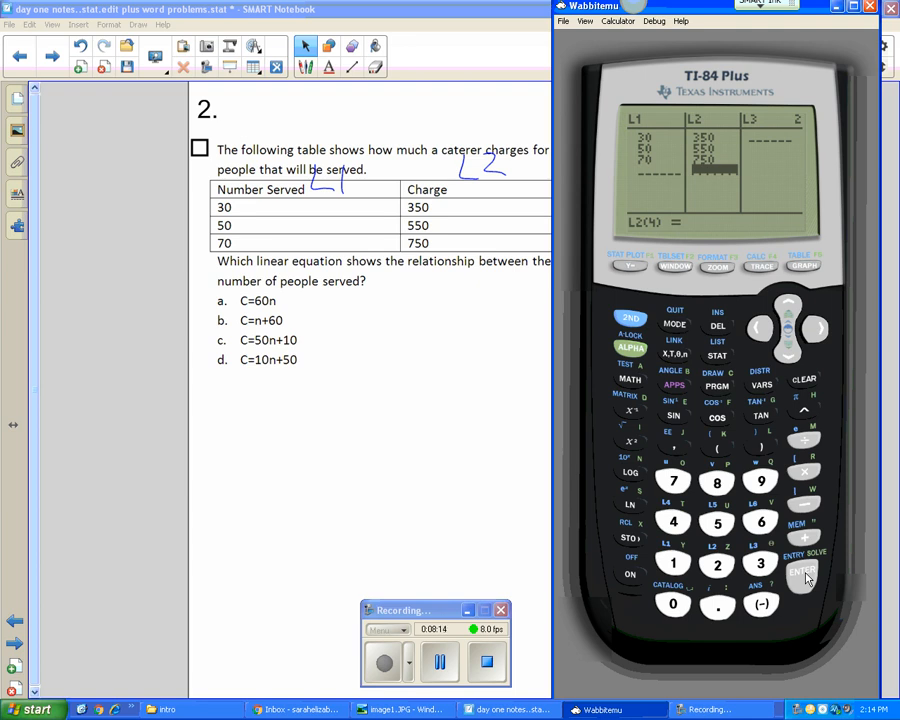
- Calculate LinReg(ax+b) for the caterer data with Xlist L1 and Ylist L2, leaving FreqList and Store RegEQ empty
click(717, 355)
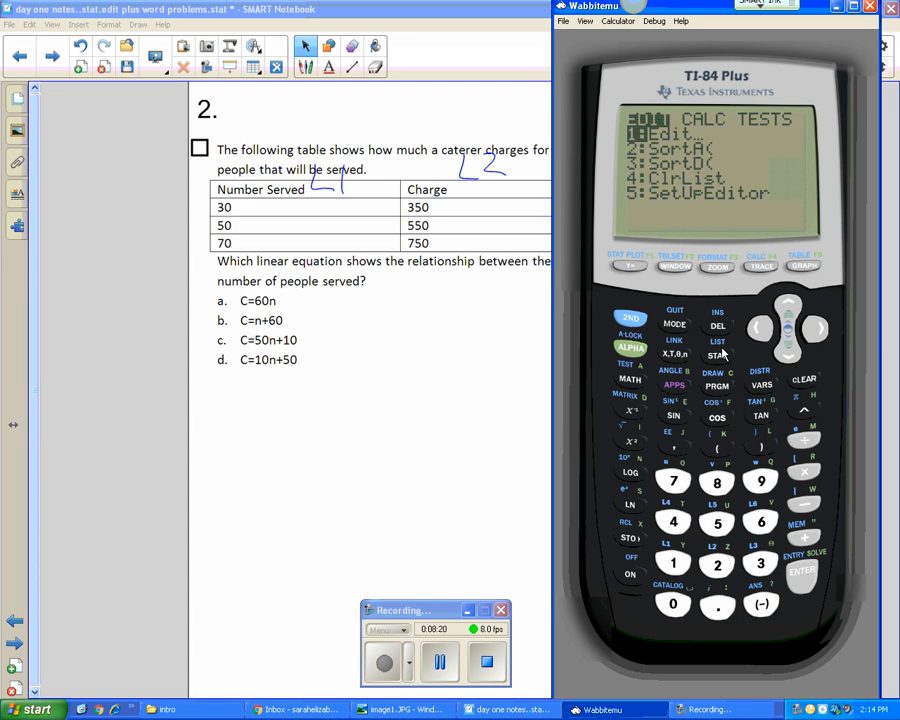
click(815, 329)
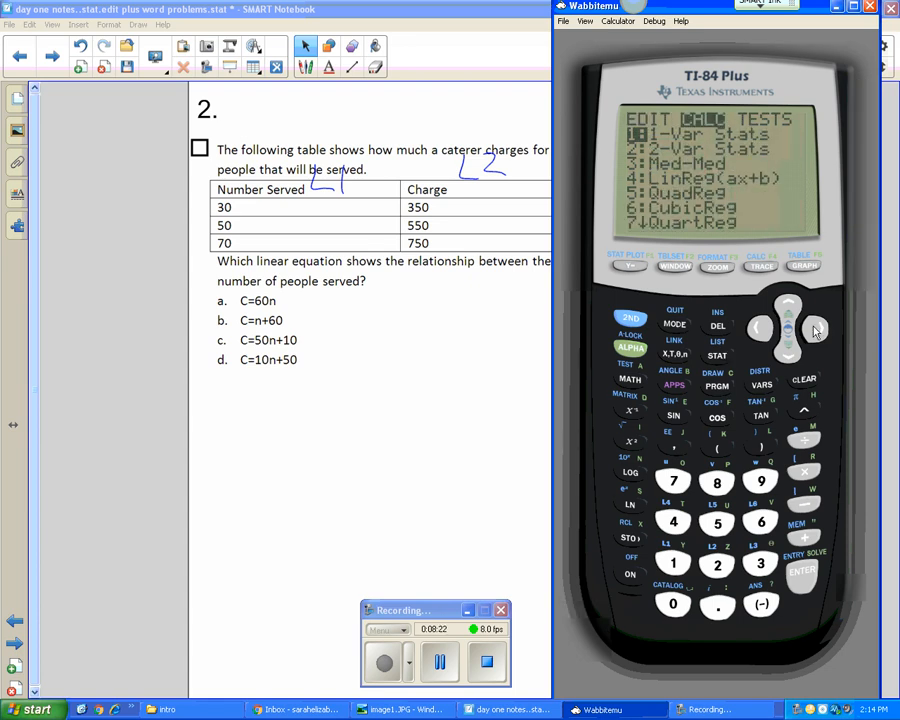
click(789, 351)
click(789, 351)
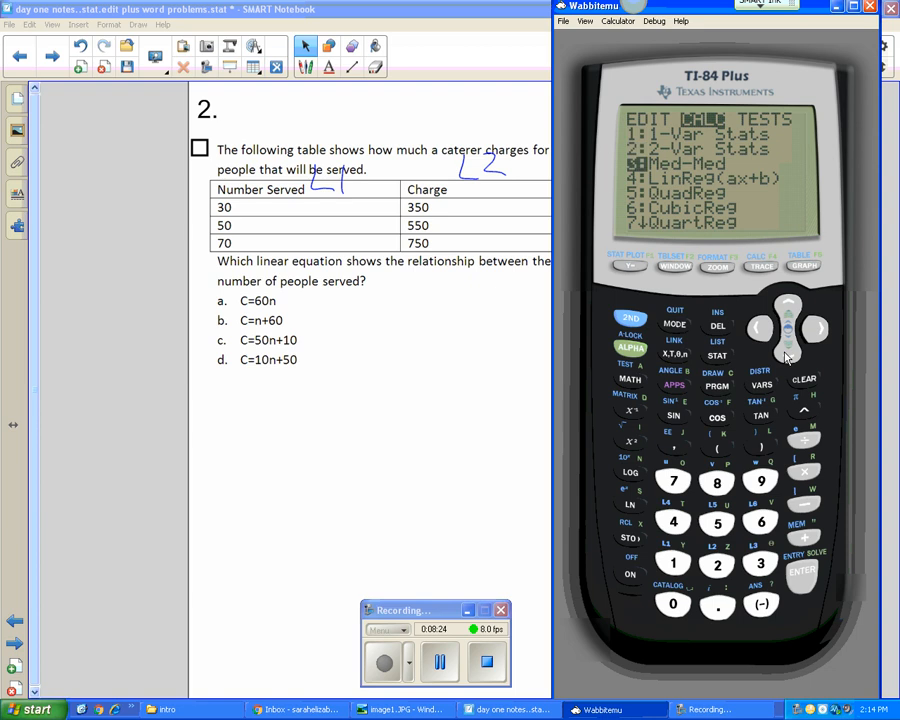
click(789, 351)
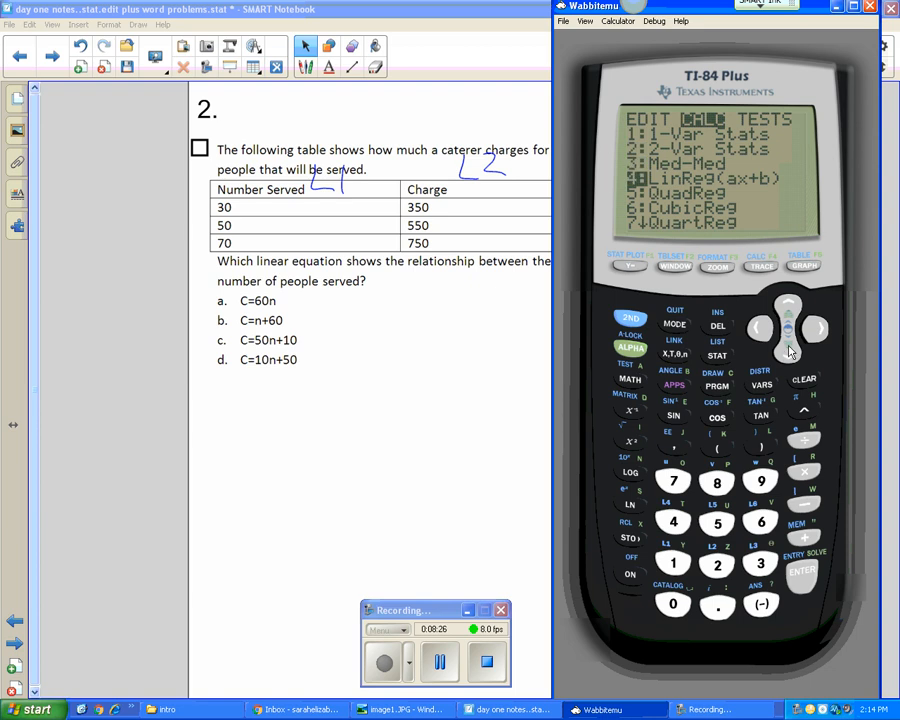
click(806, 577)
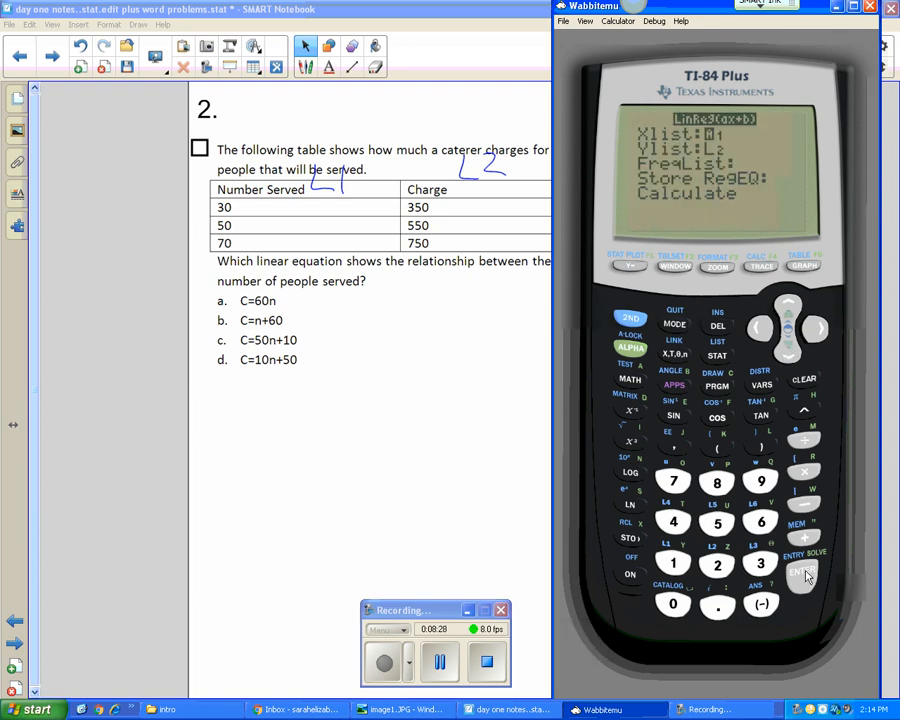
click(803, 577)
click(803, 577)
click(803, 577)
click(801, 577)
click(801, 577)
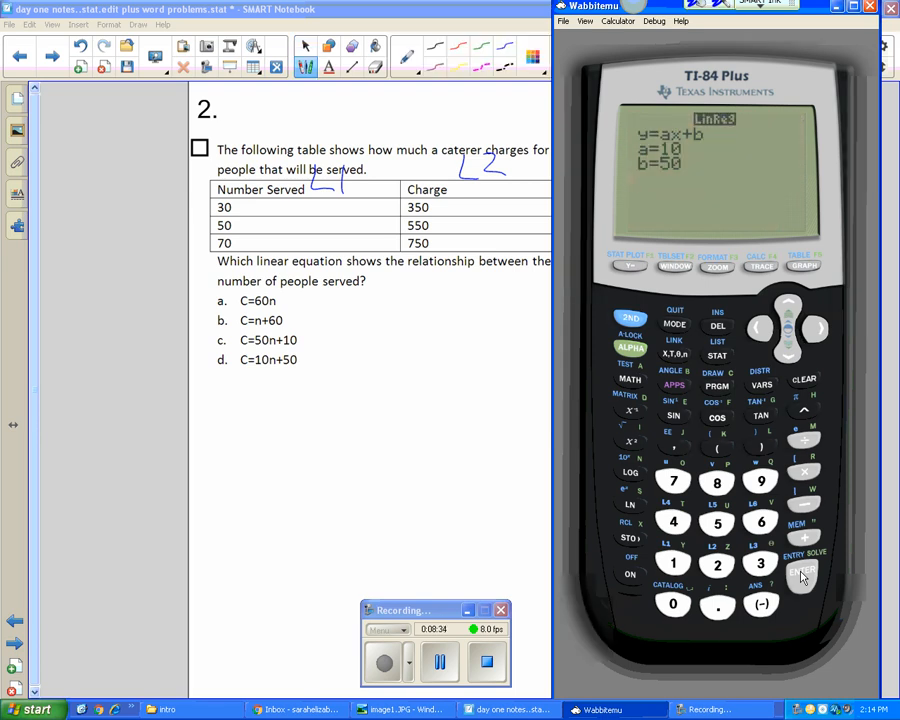
- Switch to SMART Notebook and handwrite "y = ax + b" beside the answer choices of problem 2
click(360, 309)
drag(361, 303, 371, 330)
mouse_move(379, 301)
mouse_down()
mouse_move(362, 358)
mouse_move(418, 312)
mouse_up()
mouse_move(393, 325)
mouse_down()
mouse_move(464, 332)
mouse_move(468, 342)
mouse_up()
mouse_move(477, 315)
mouse_down()
mouse_move(498, 341)
mouse_move(477, 342)
mouse_up()
mouse_move(521, 312)
mouse_down()
mouse_move(521, 340)
mouse_move(535, 327)
mouse_up()
drag(550, 300, 553, 336)
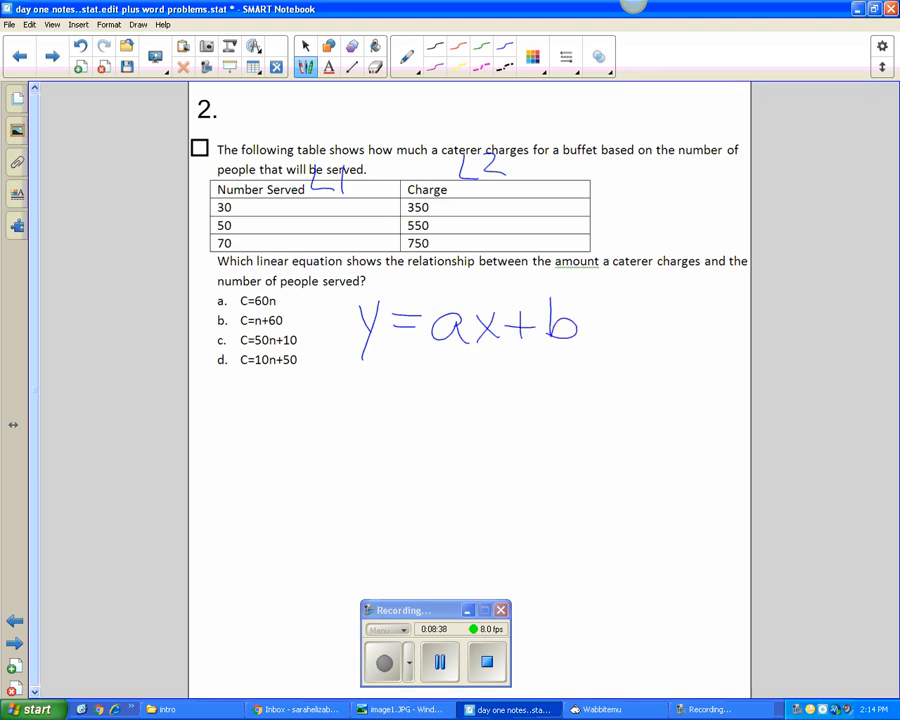